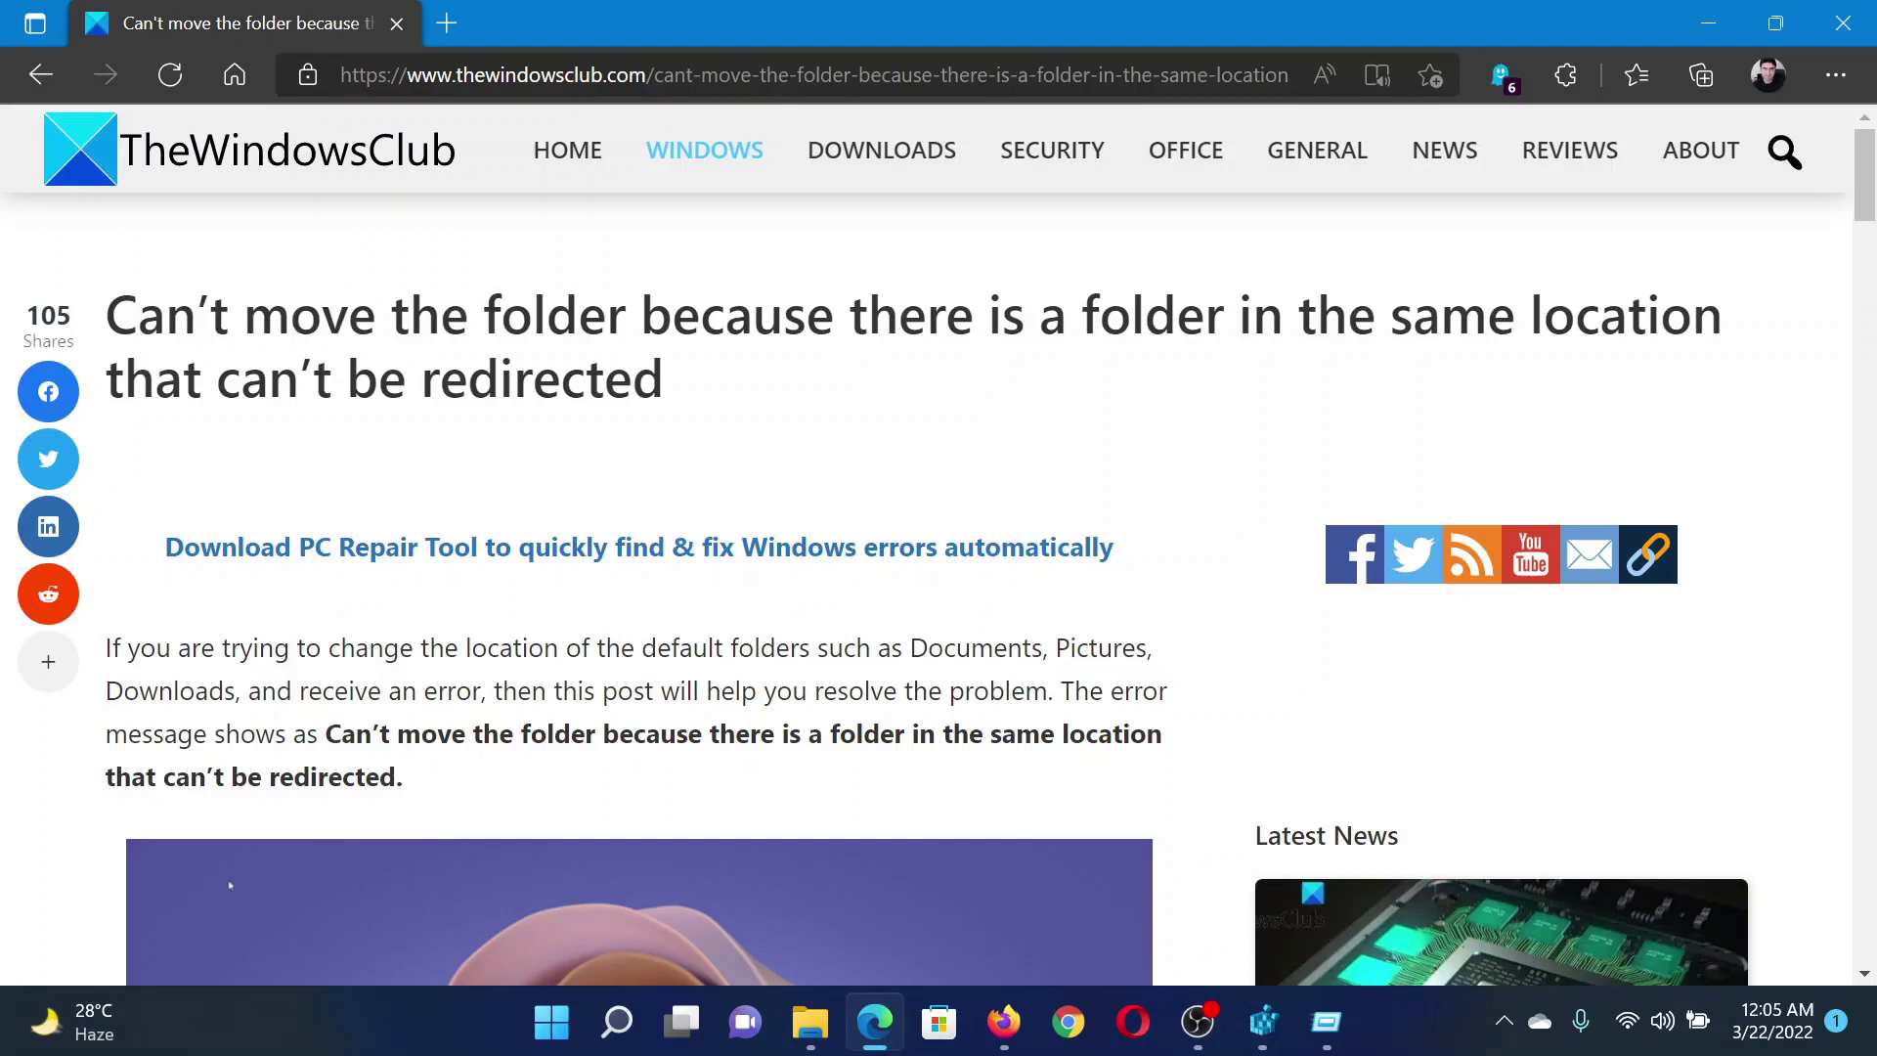
scroll(794, 521, down, 5)
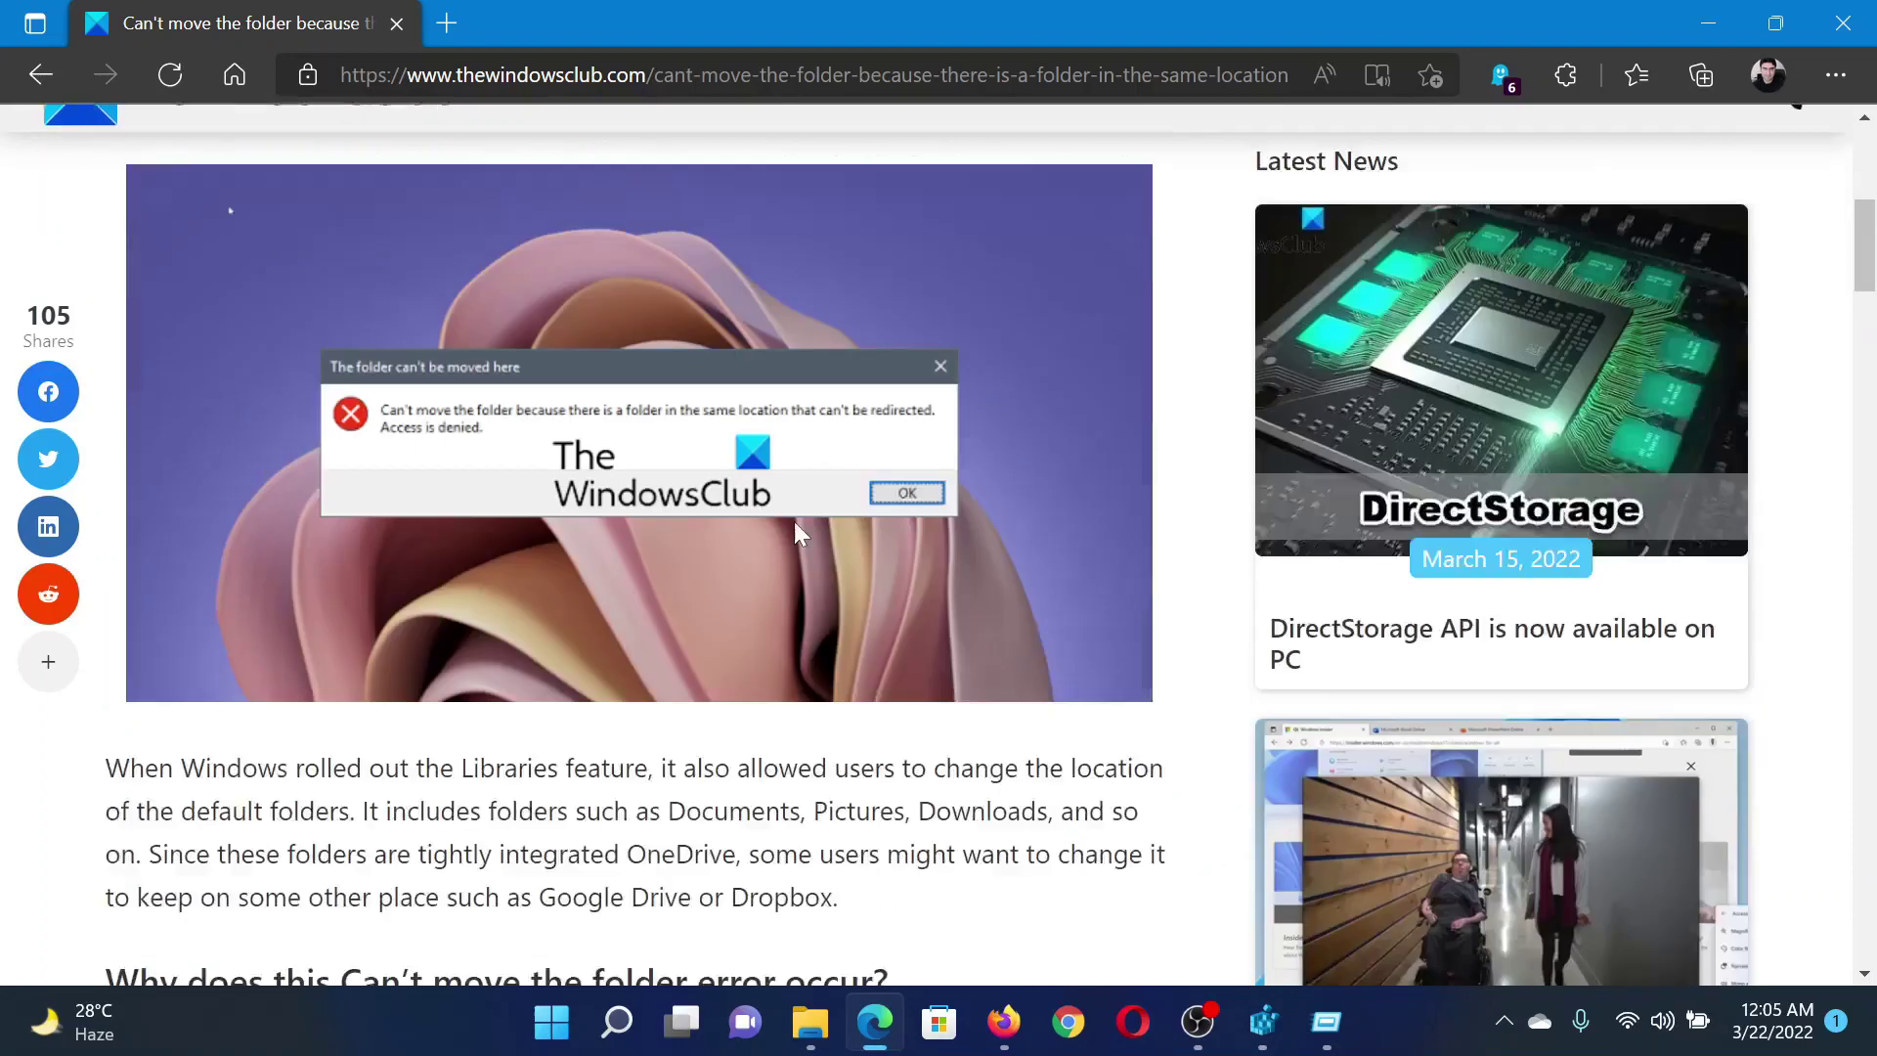
scroll(793, 521, down, 2)
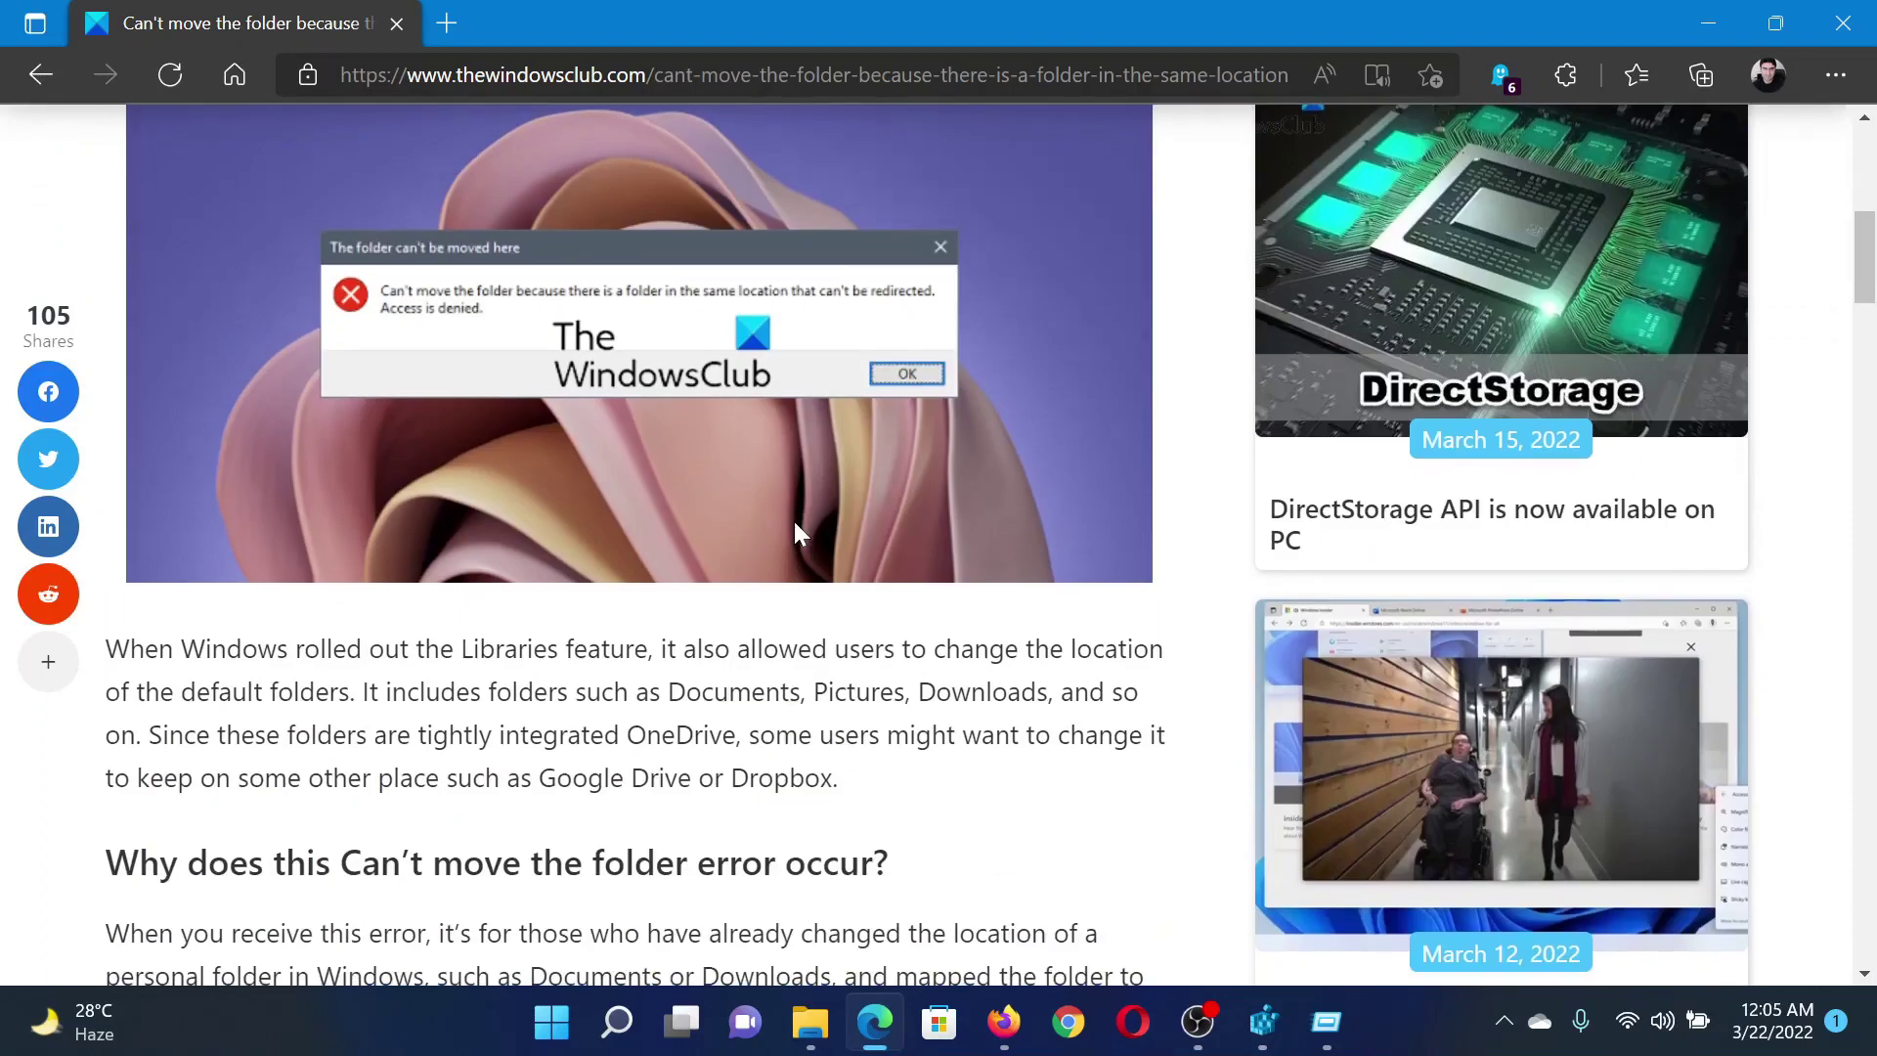
scroll(793, 521, down, 5)
scroll(799, 533, down, 5)
scroll(799, 533, down, 3)
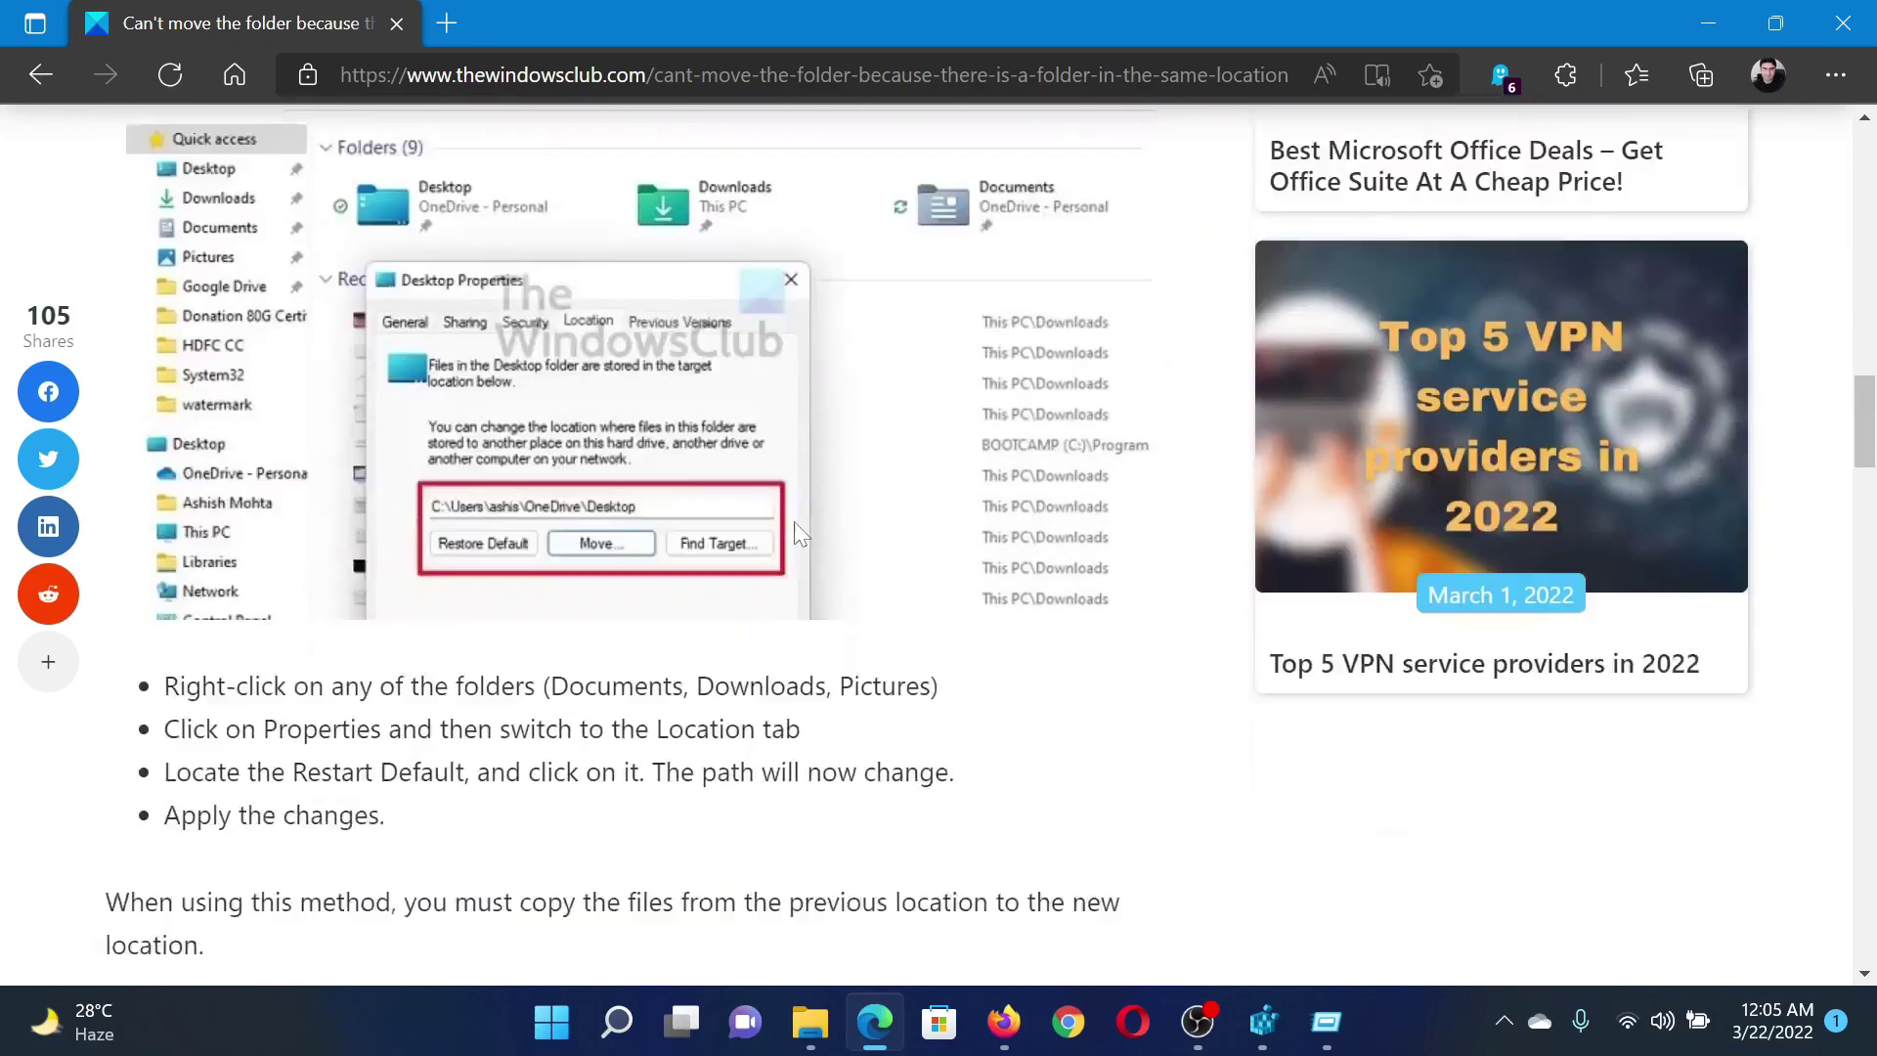
scroll(799, 532, down, 5)
scroll(799, 533, down, 3)
scroll(799, 533, up, 2)
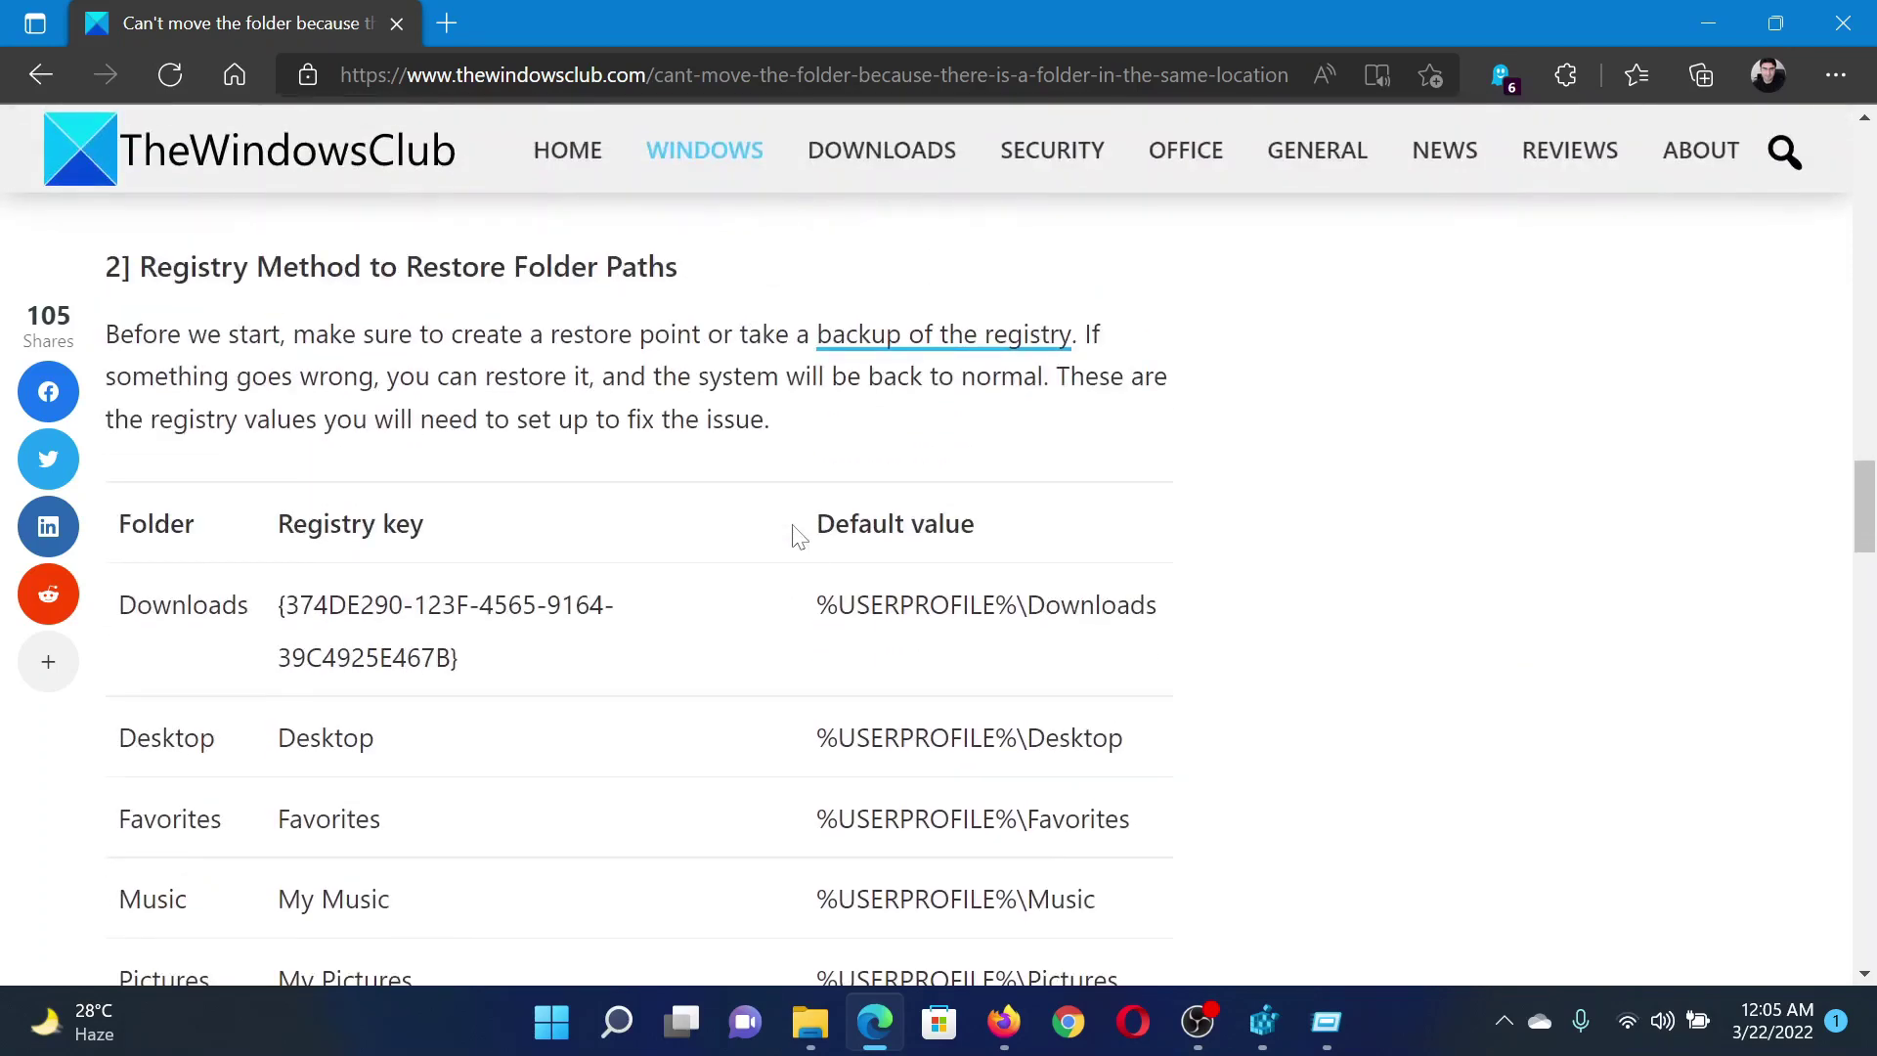
Launch regedit from the Run dialog with Win+R.
key(super+r)
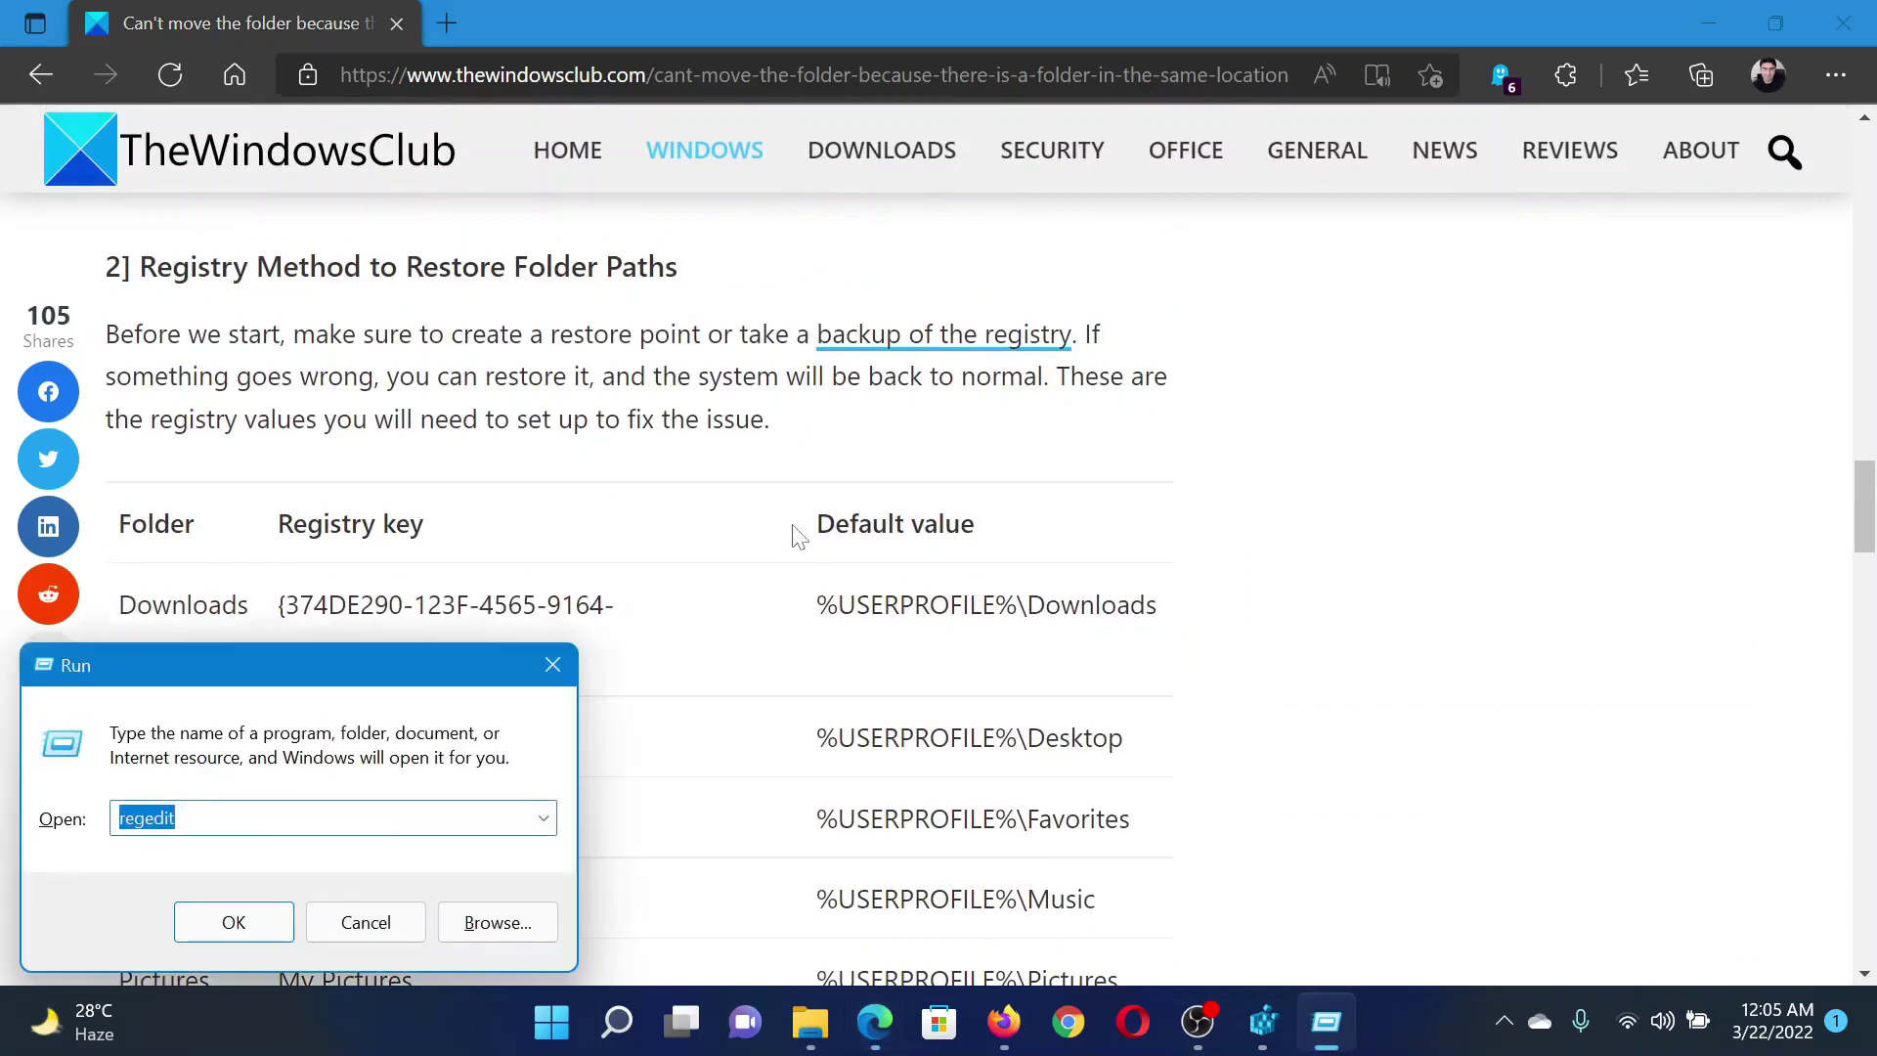
key(End)
mouse_move(1263, 1022)
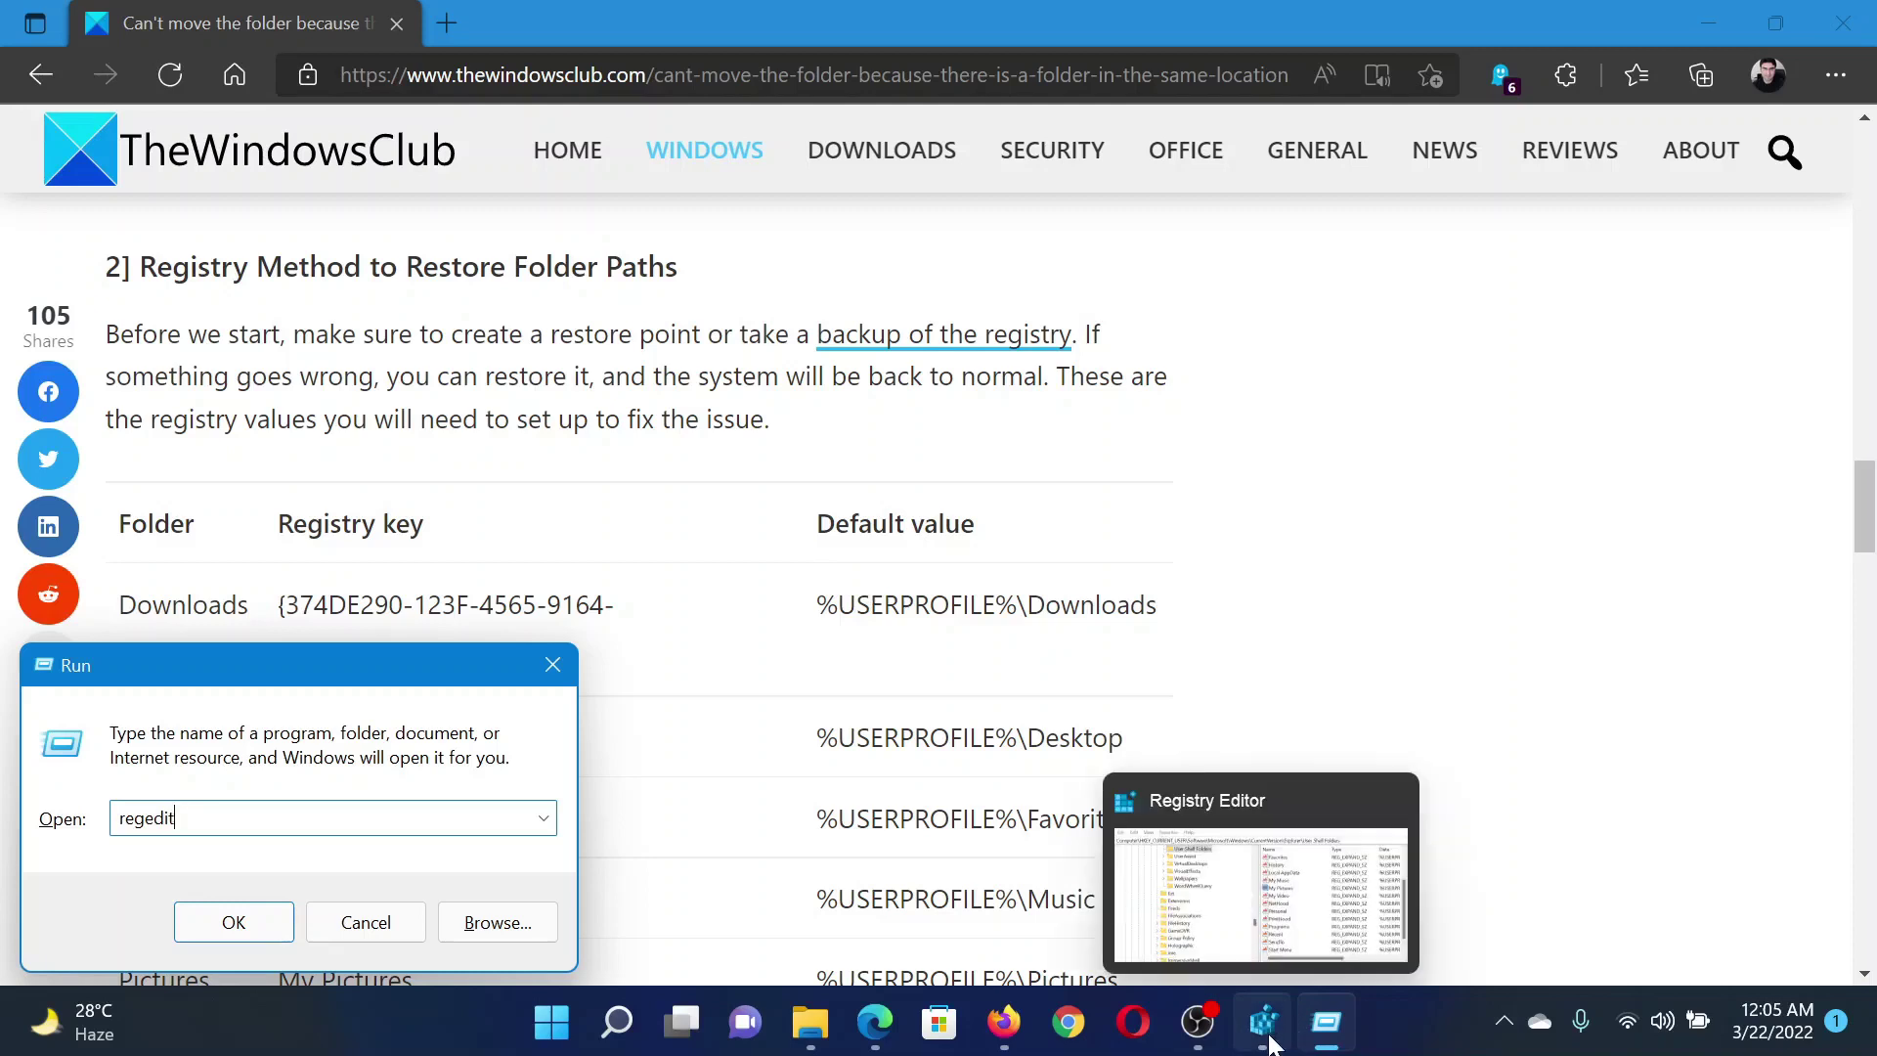
Review the My Music, My Pictures and My Video values, then minimise Registry Editor.
click(1270, 1036)
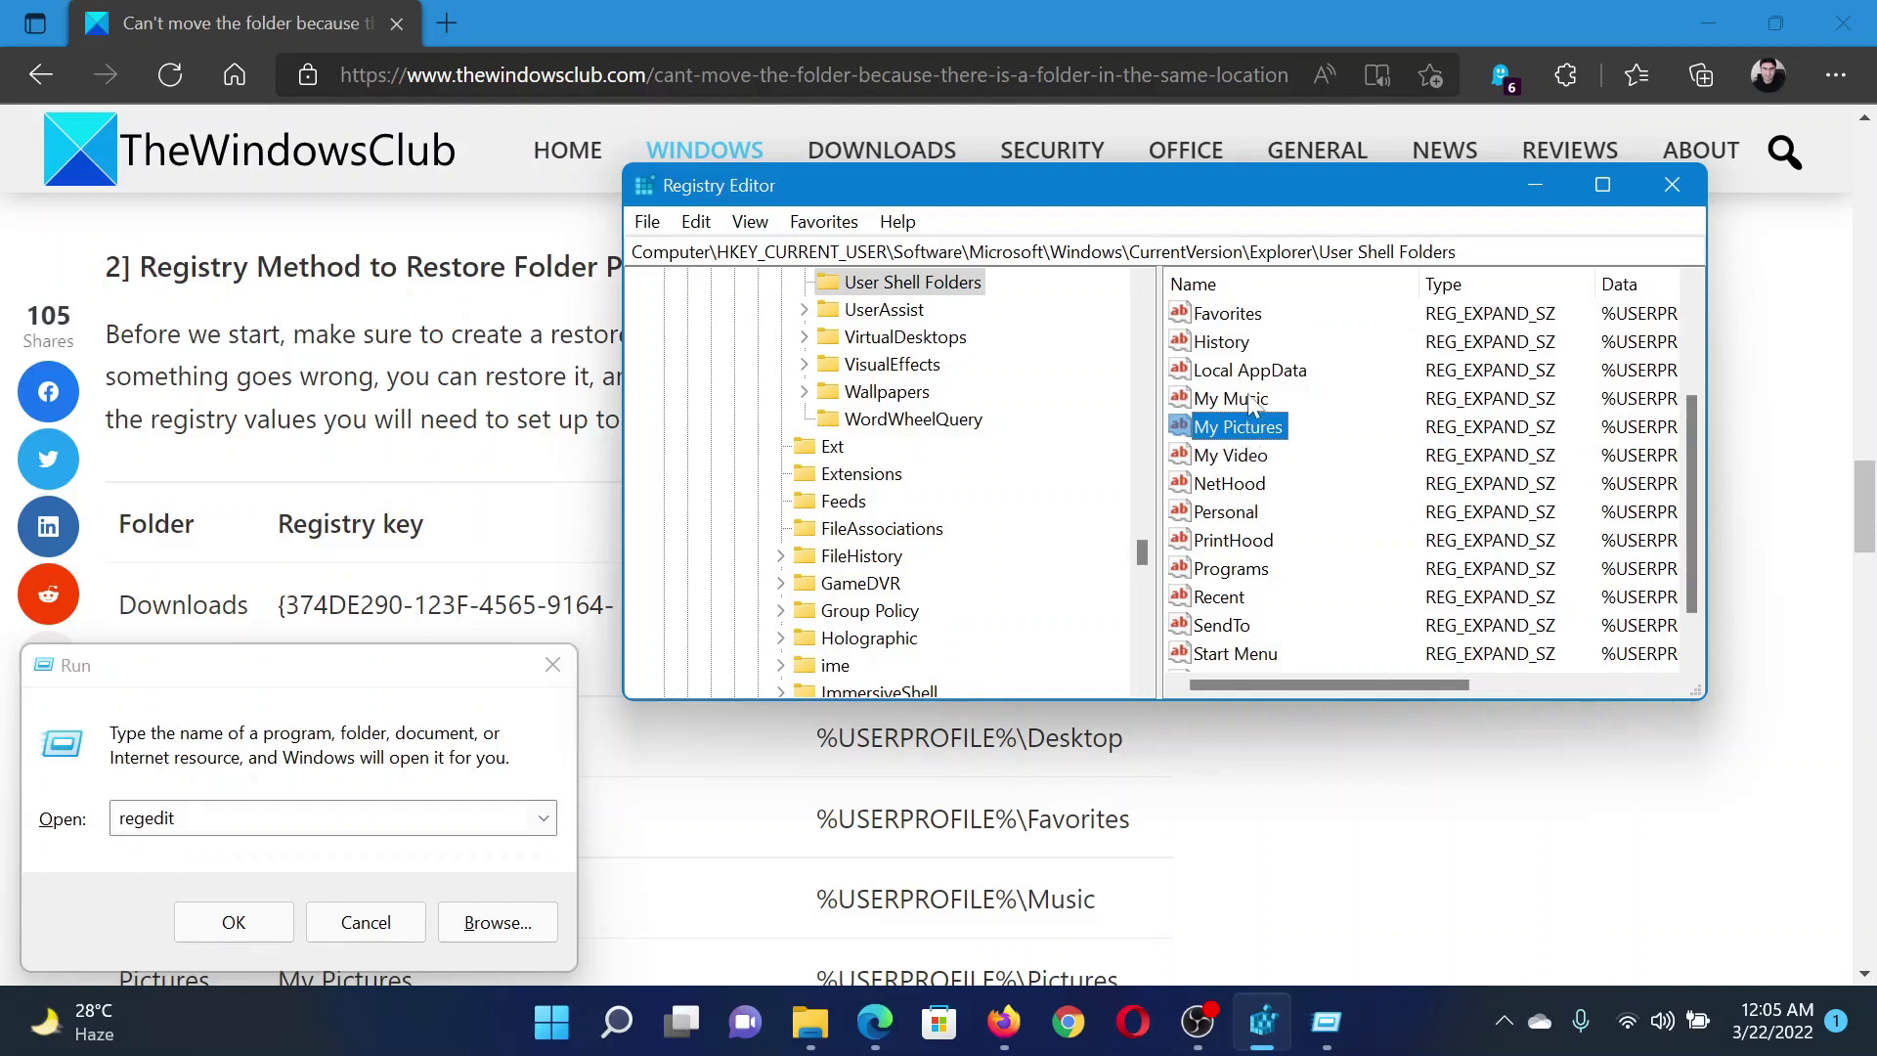
click(1239, 399)
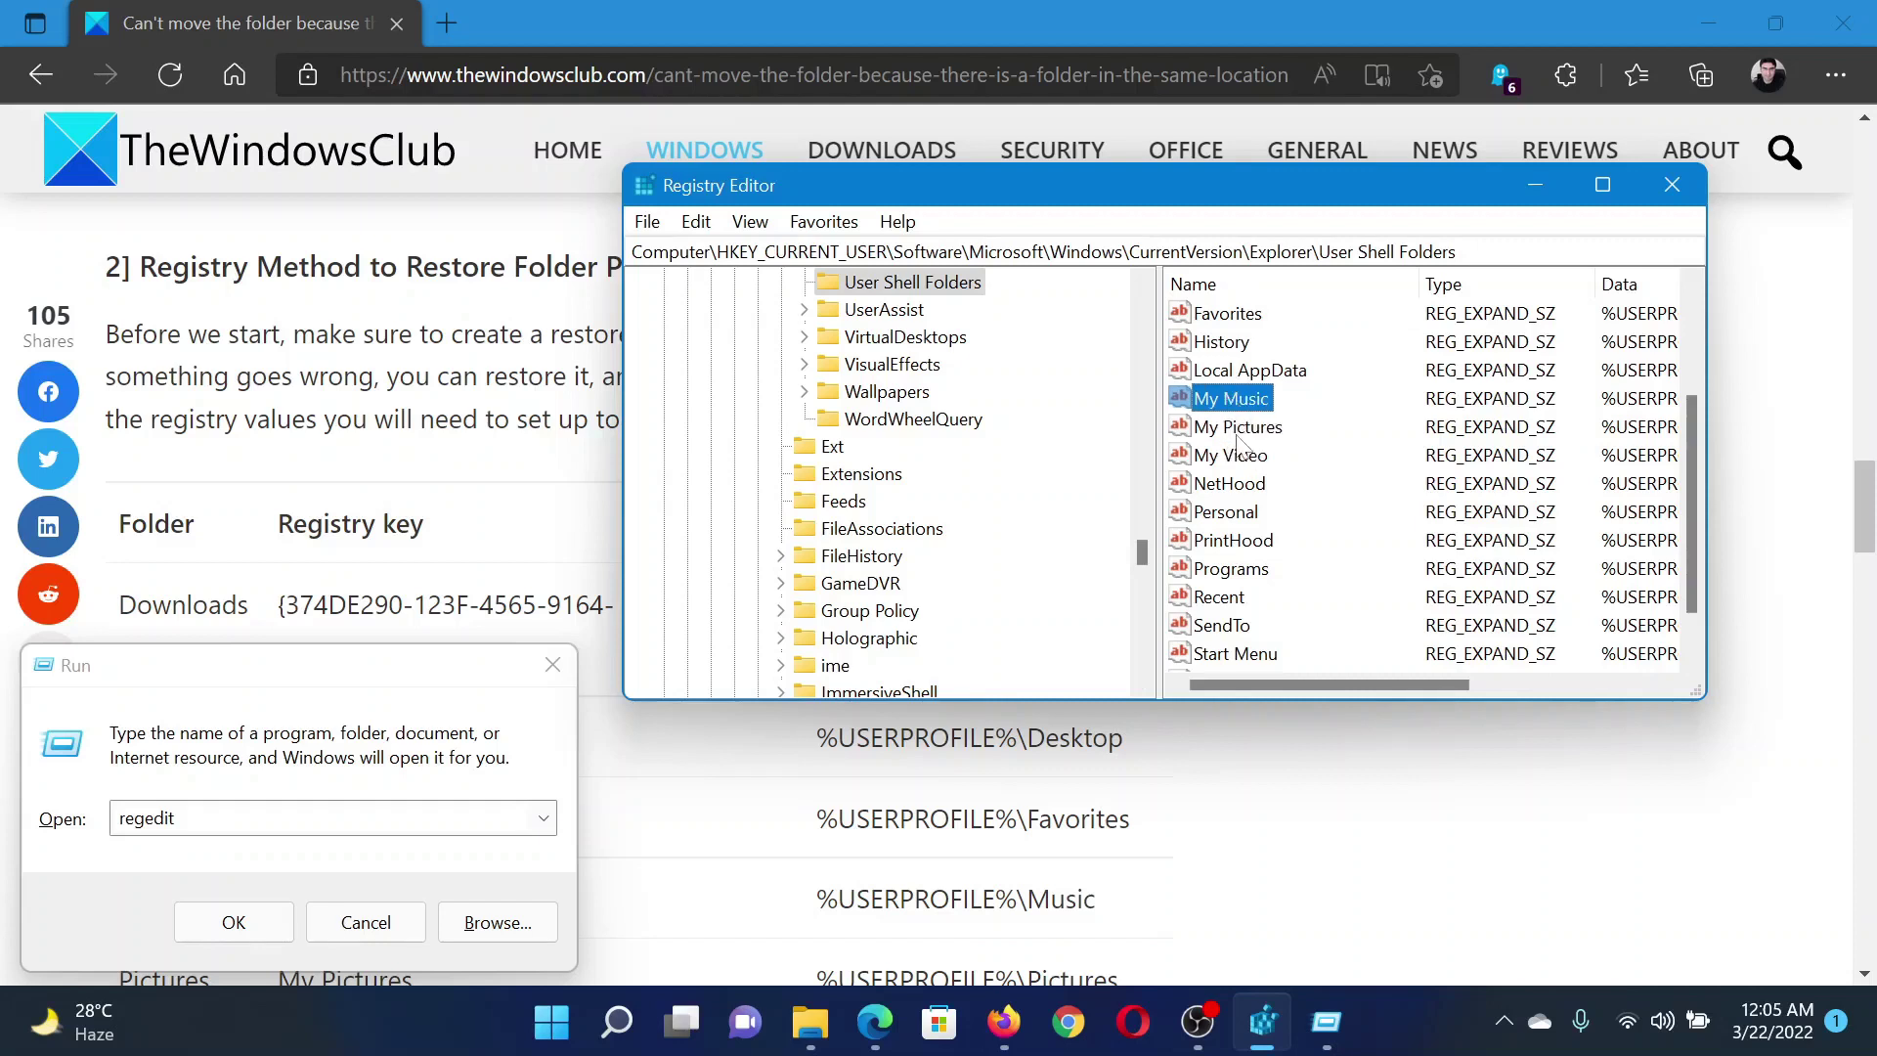
click(1238, 427)
click(1241, 454)
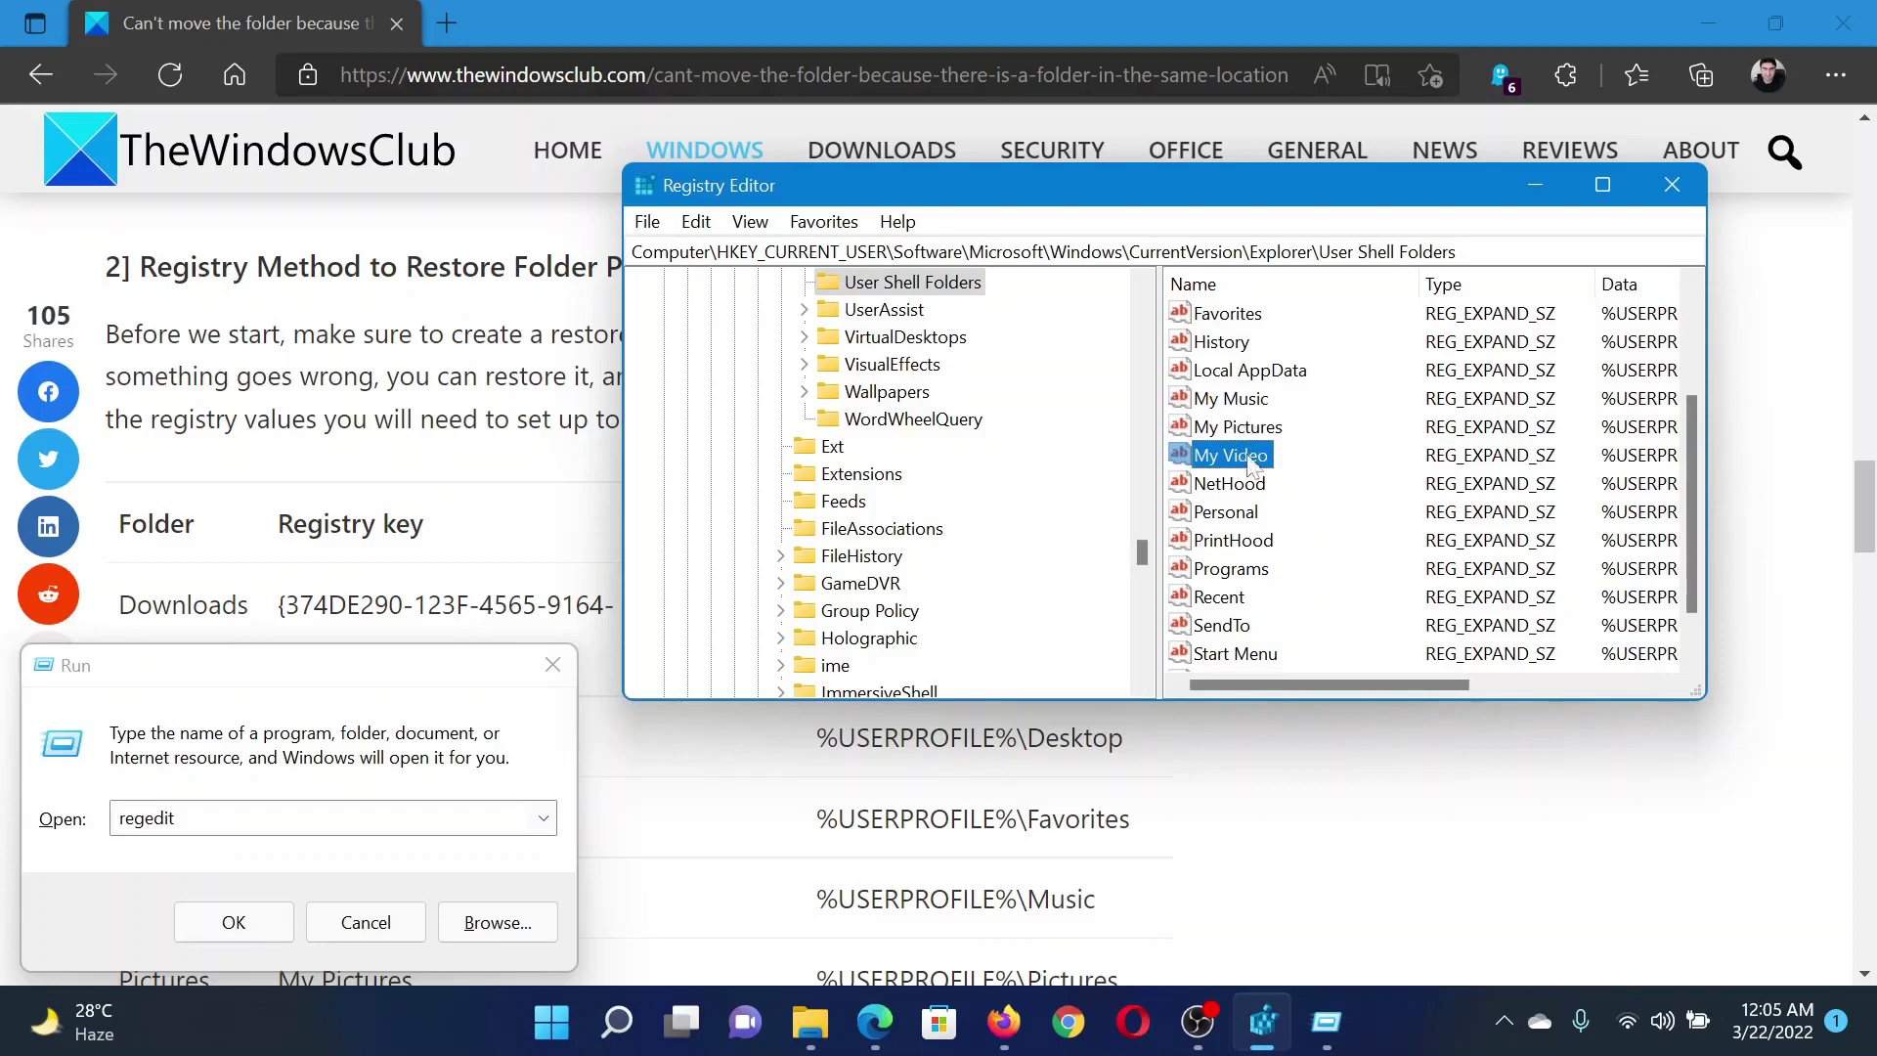
click(584, 581)
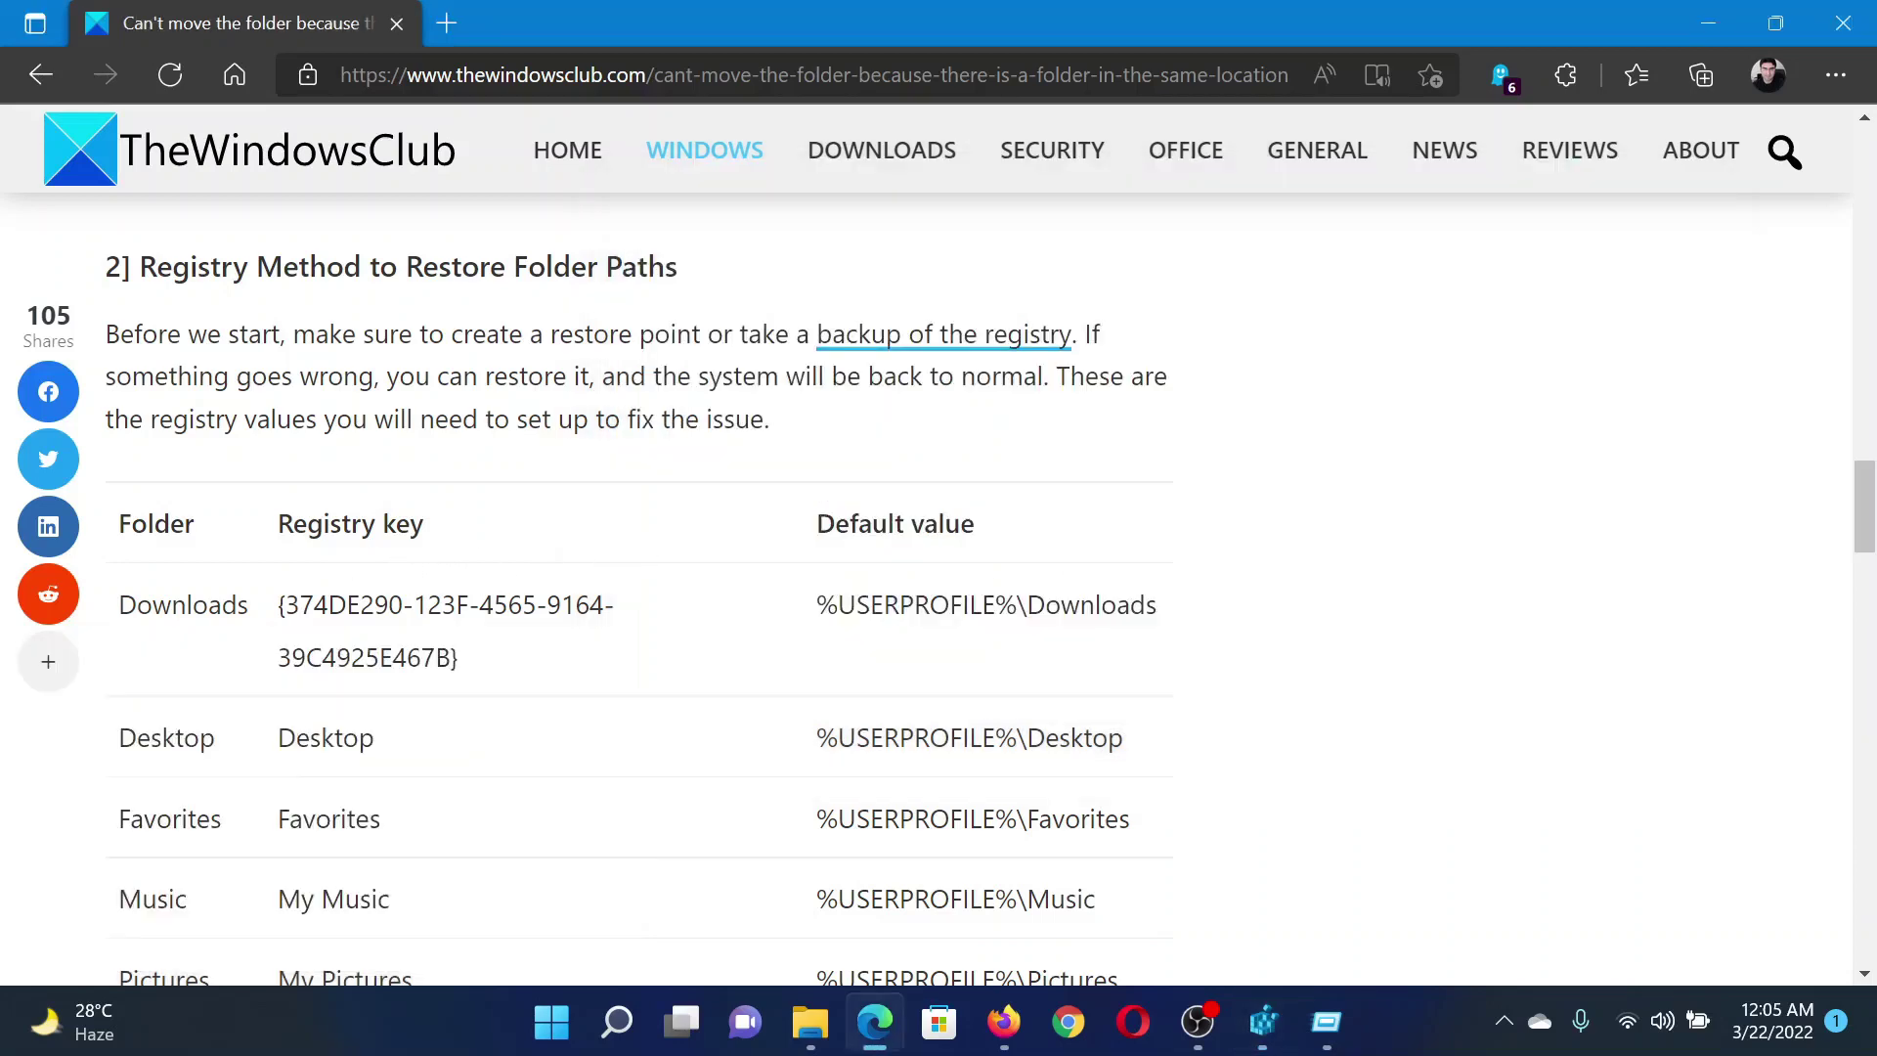
scroll(484, 520, down, 2)
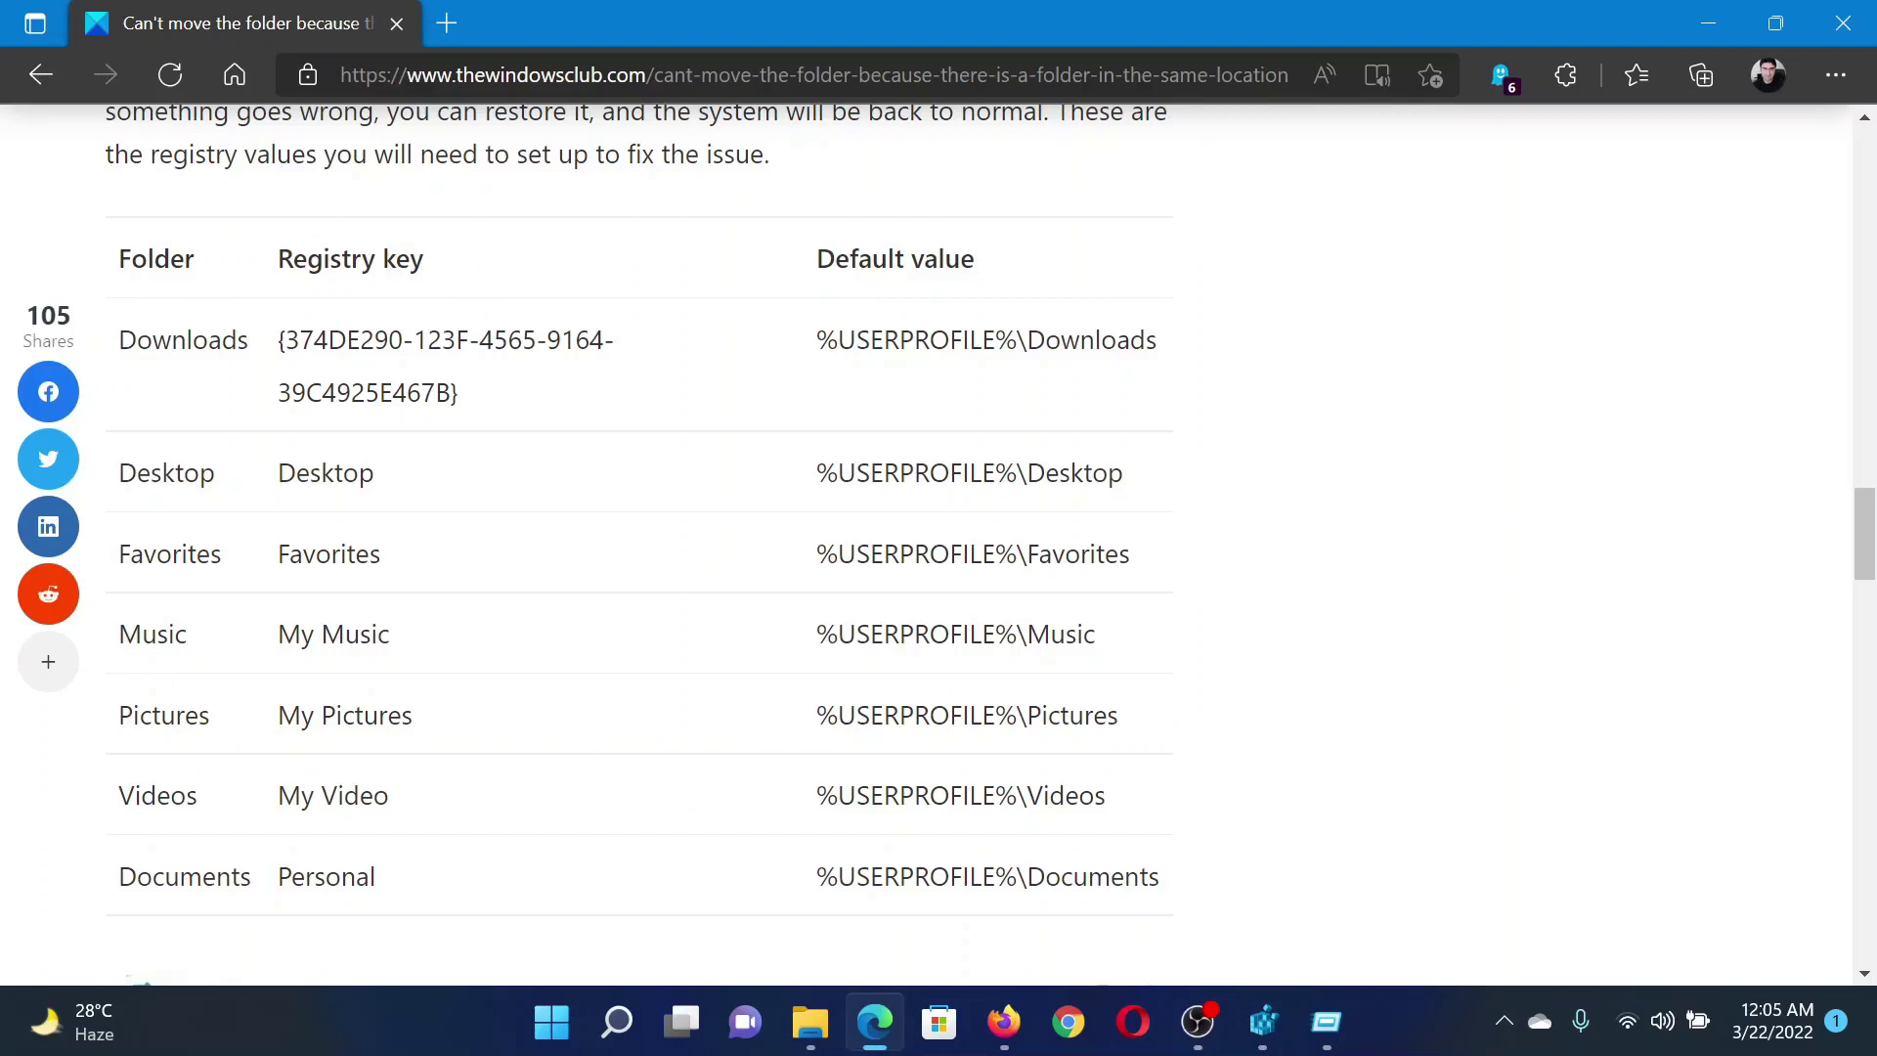
Select %USERPROFILE%\Pictures in the Edge article's table and return to Registry Editor.
drag(817, 714, 1117, 715)
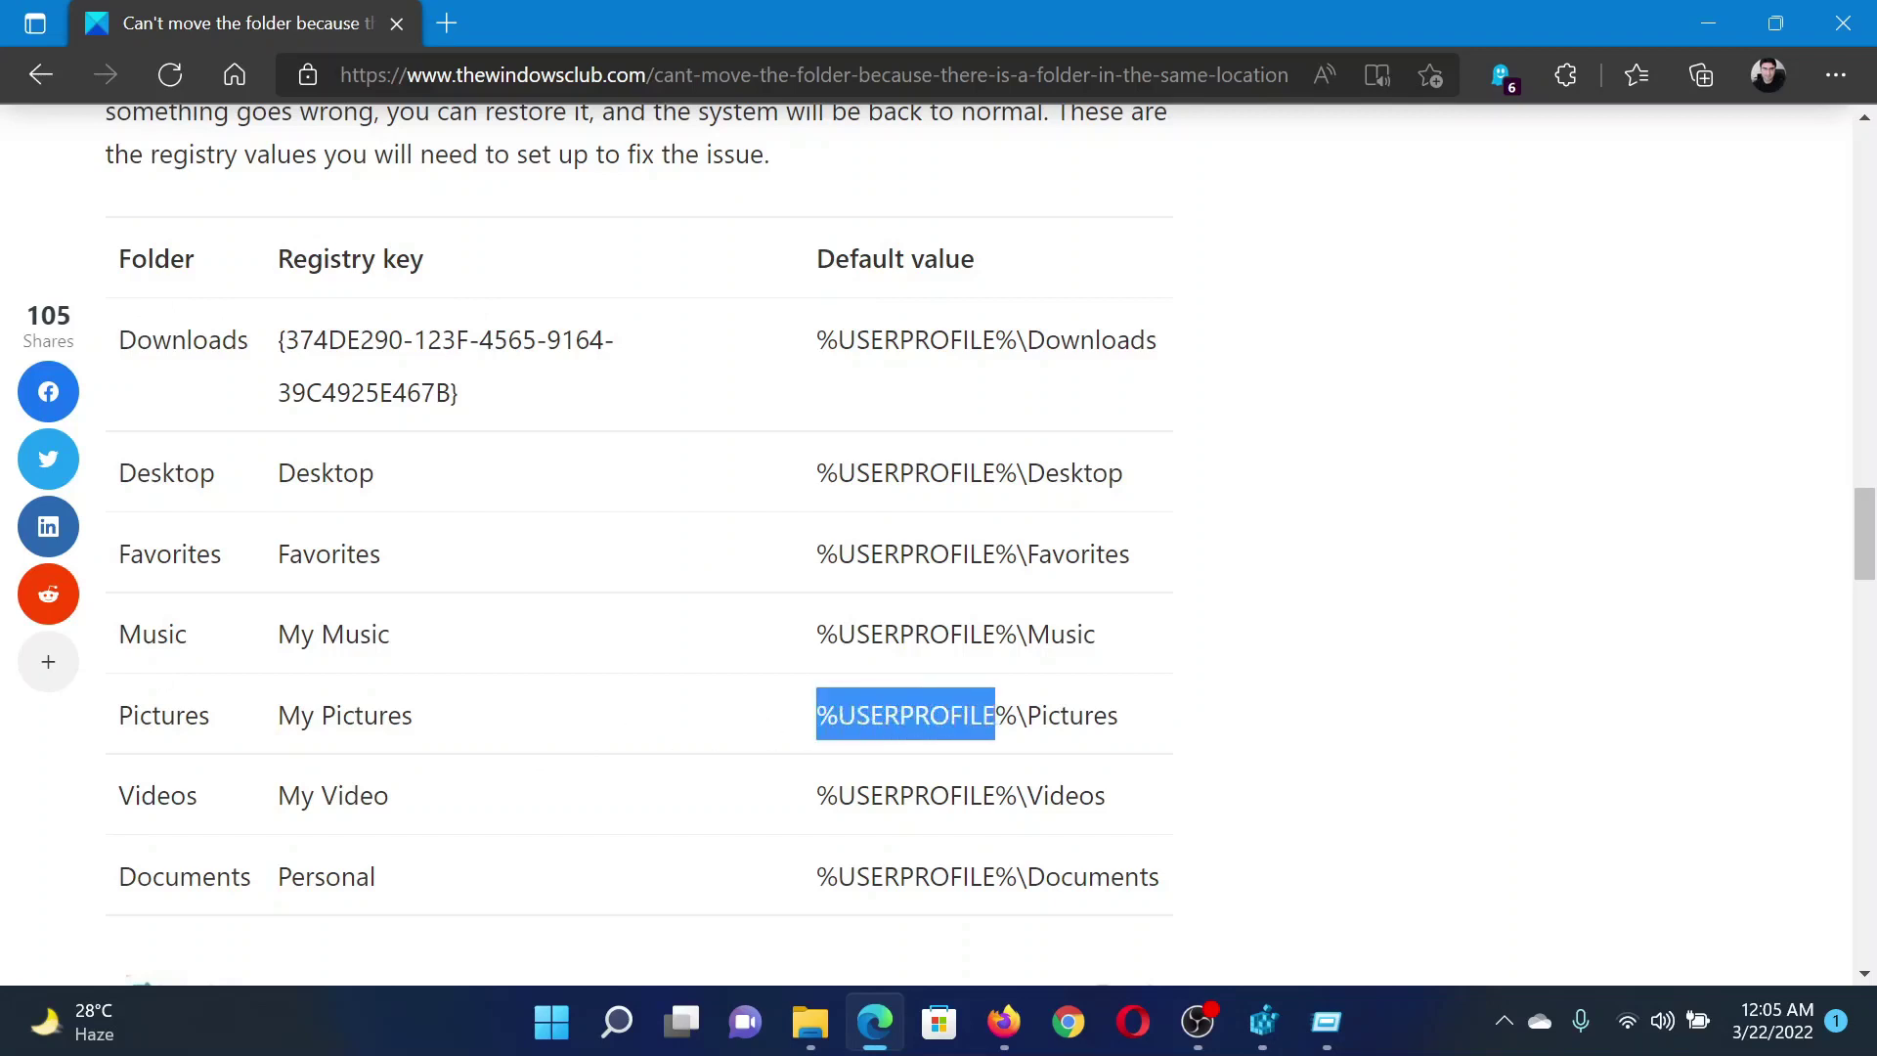
right_click(1047, 713)
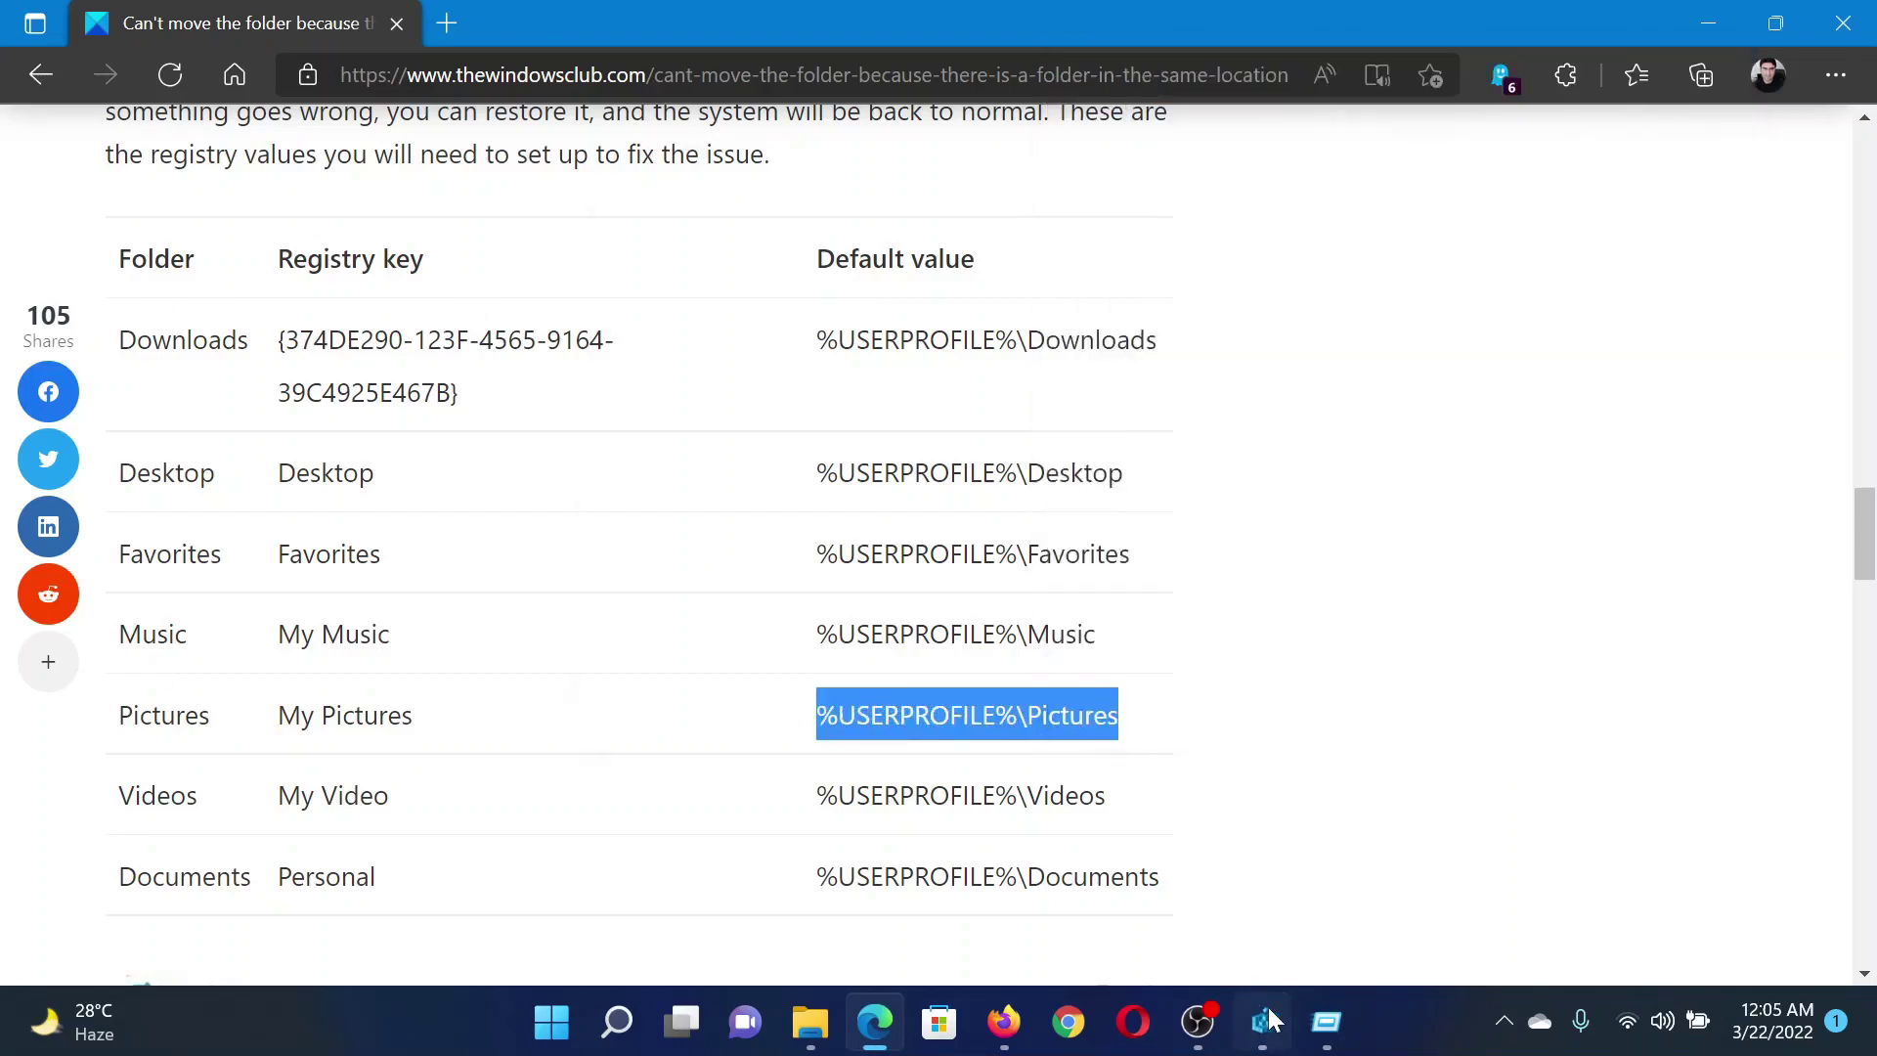
click(1261, 1020)
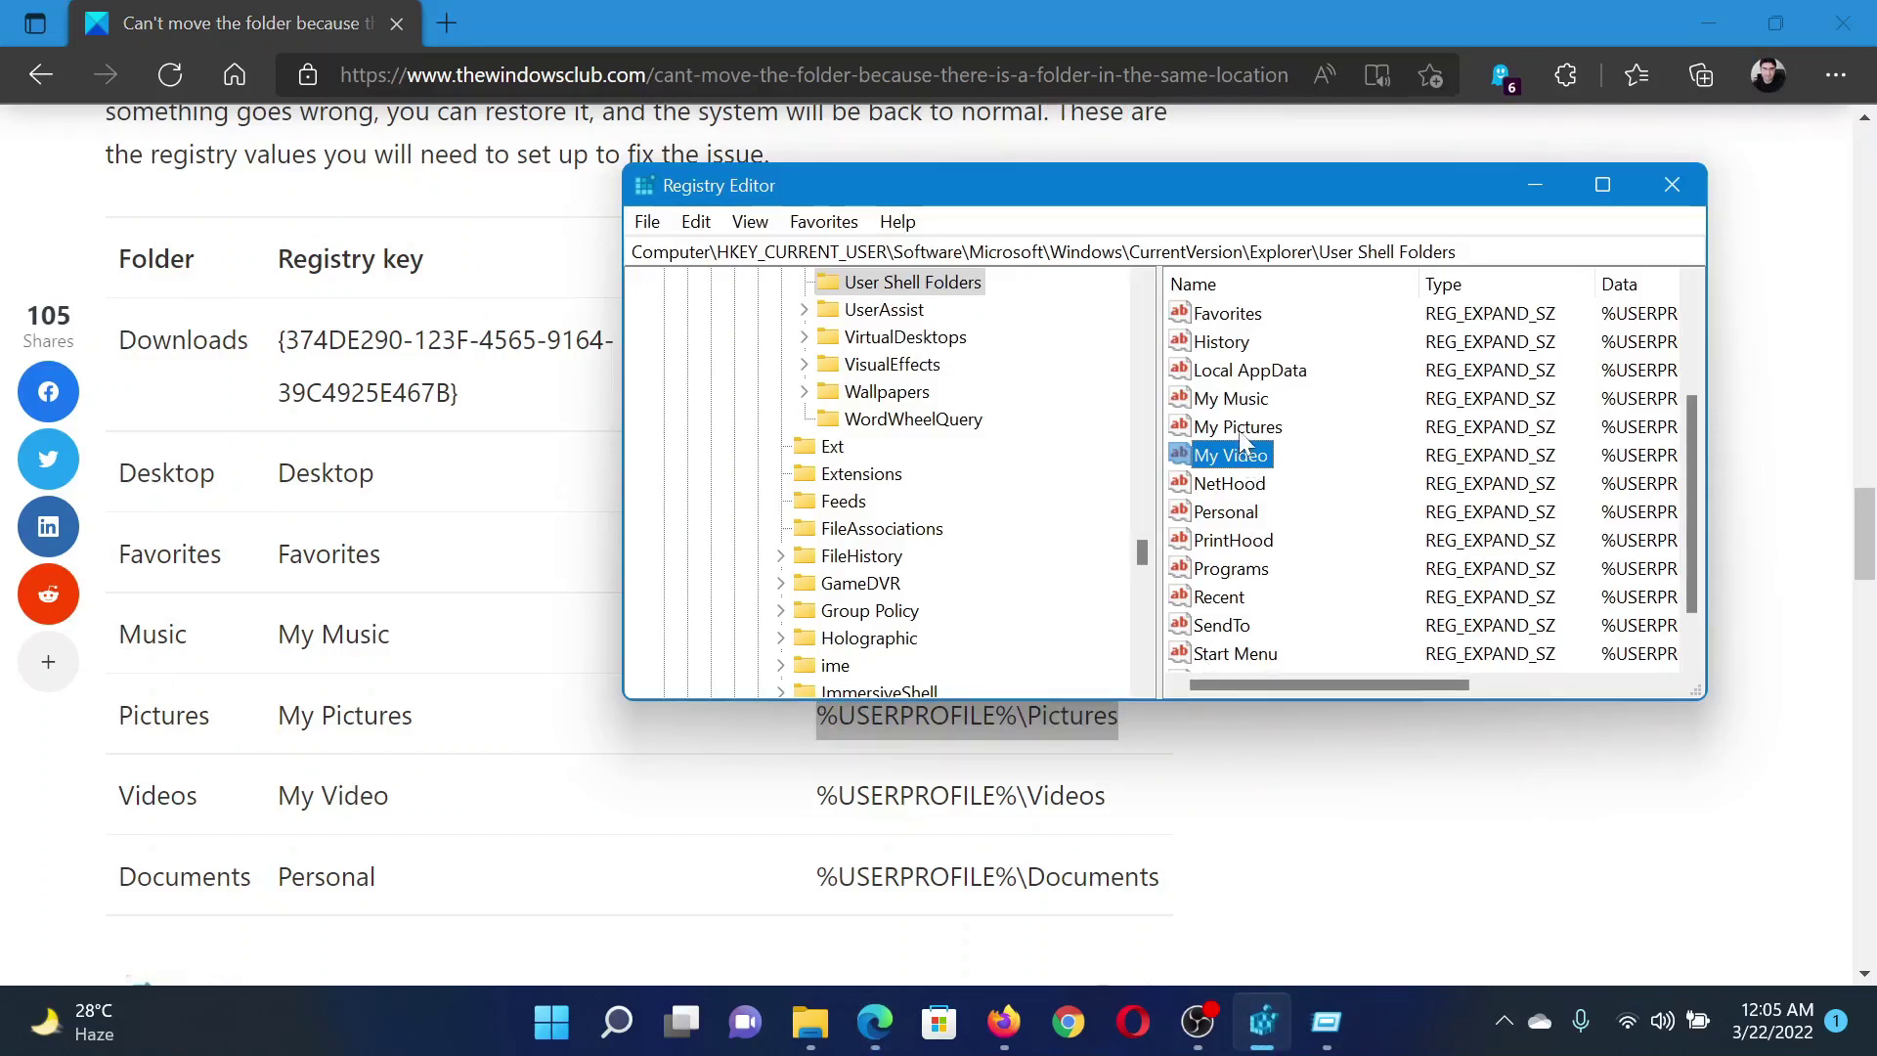
Set the My Pictures value data to %USERPROFILE%\Pictures, copied from the article.
double_click(1237, 426)
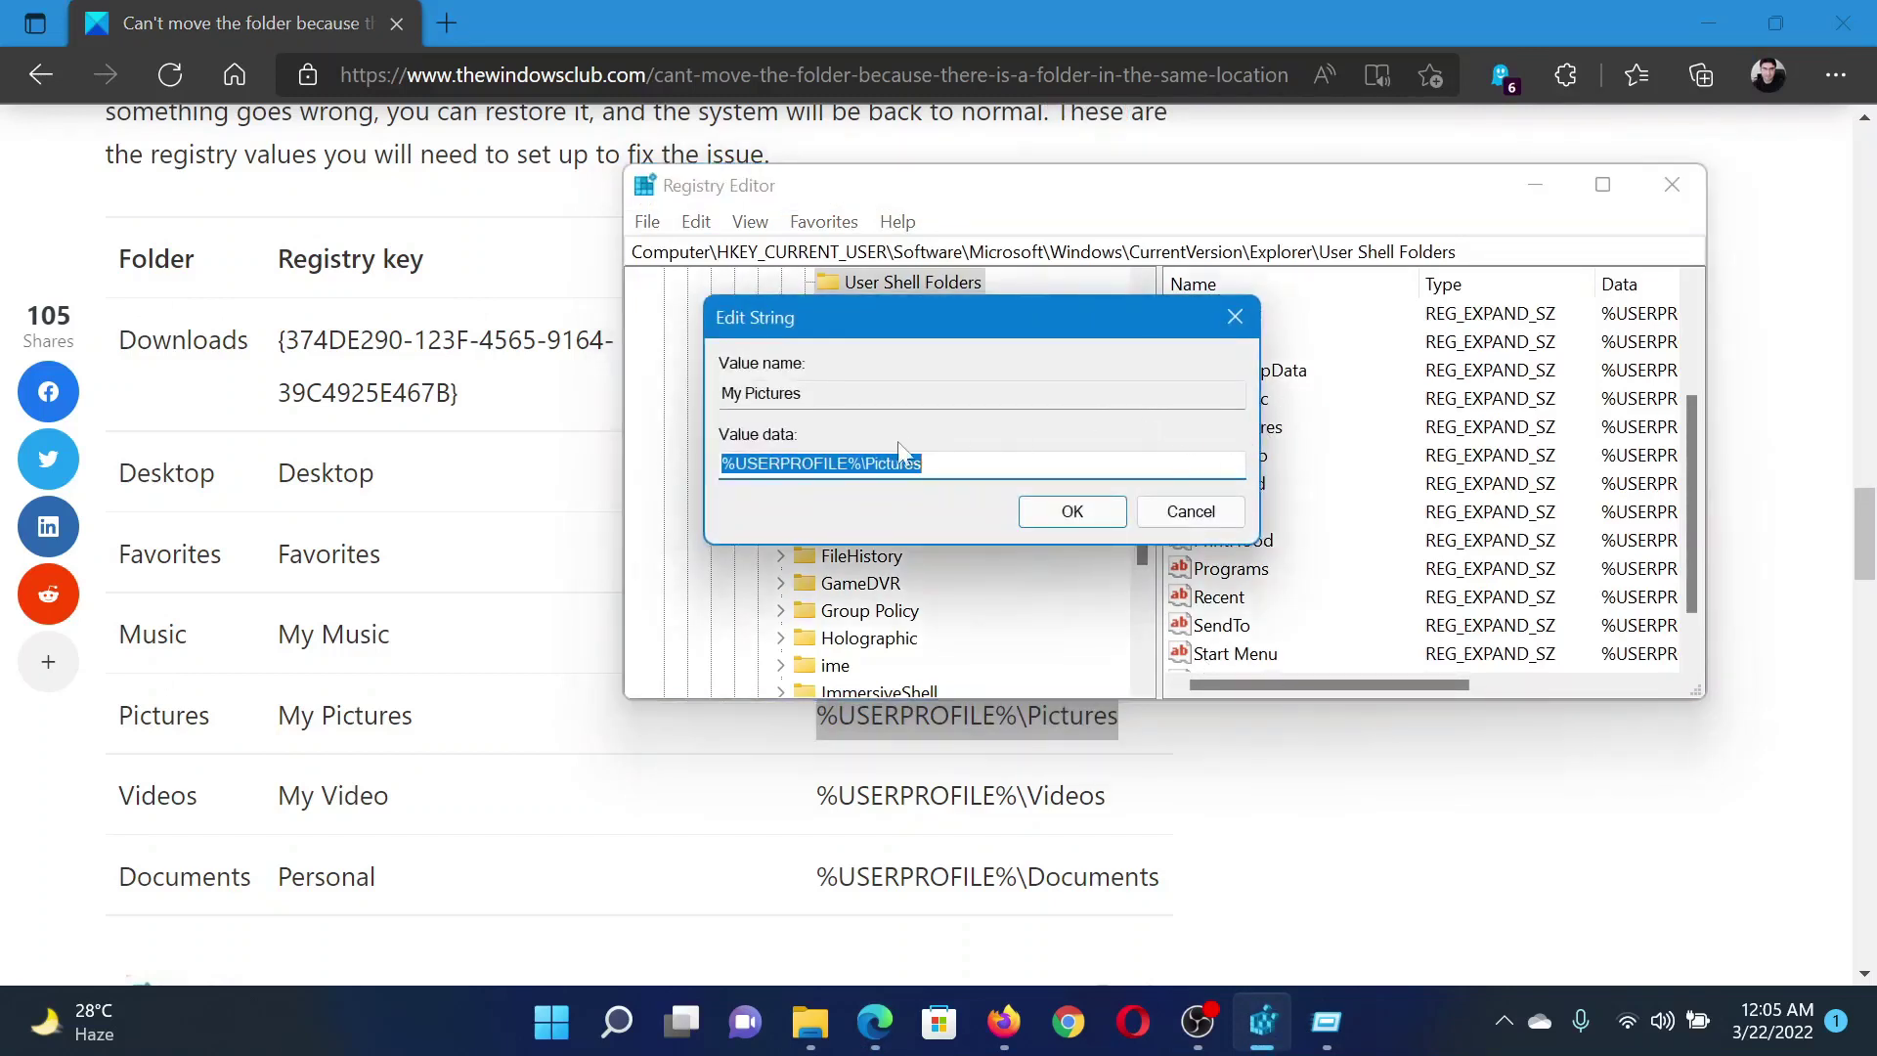
click(719, 778)
drag(816, 715, 1117, 715)
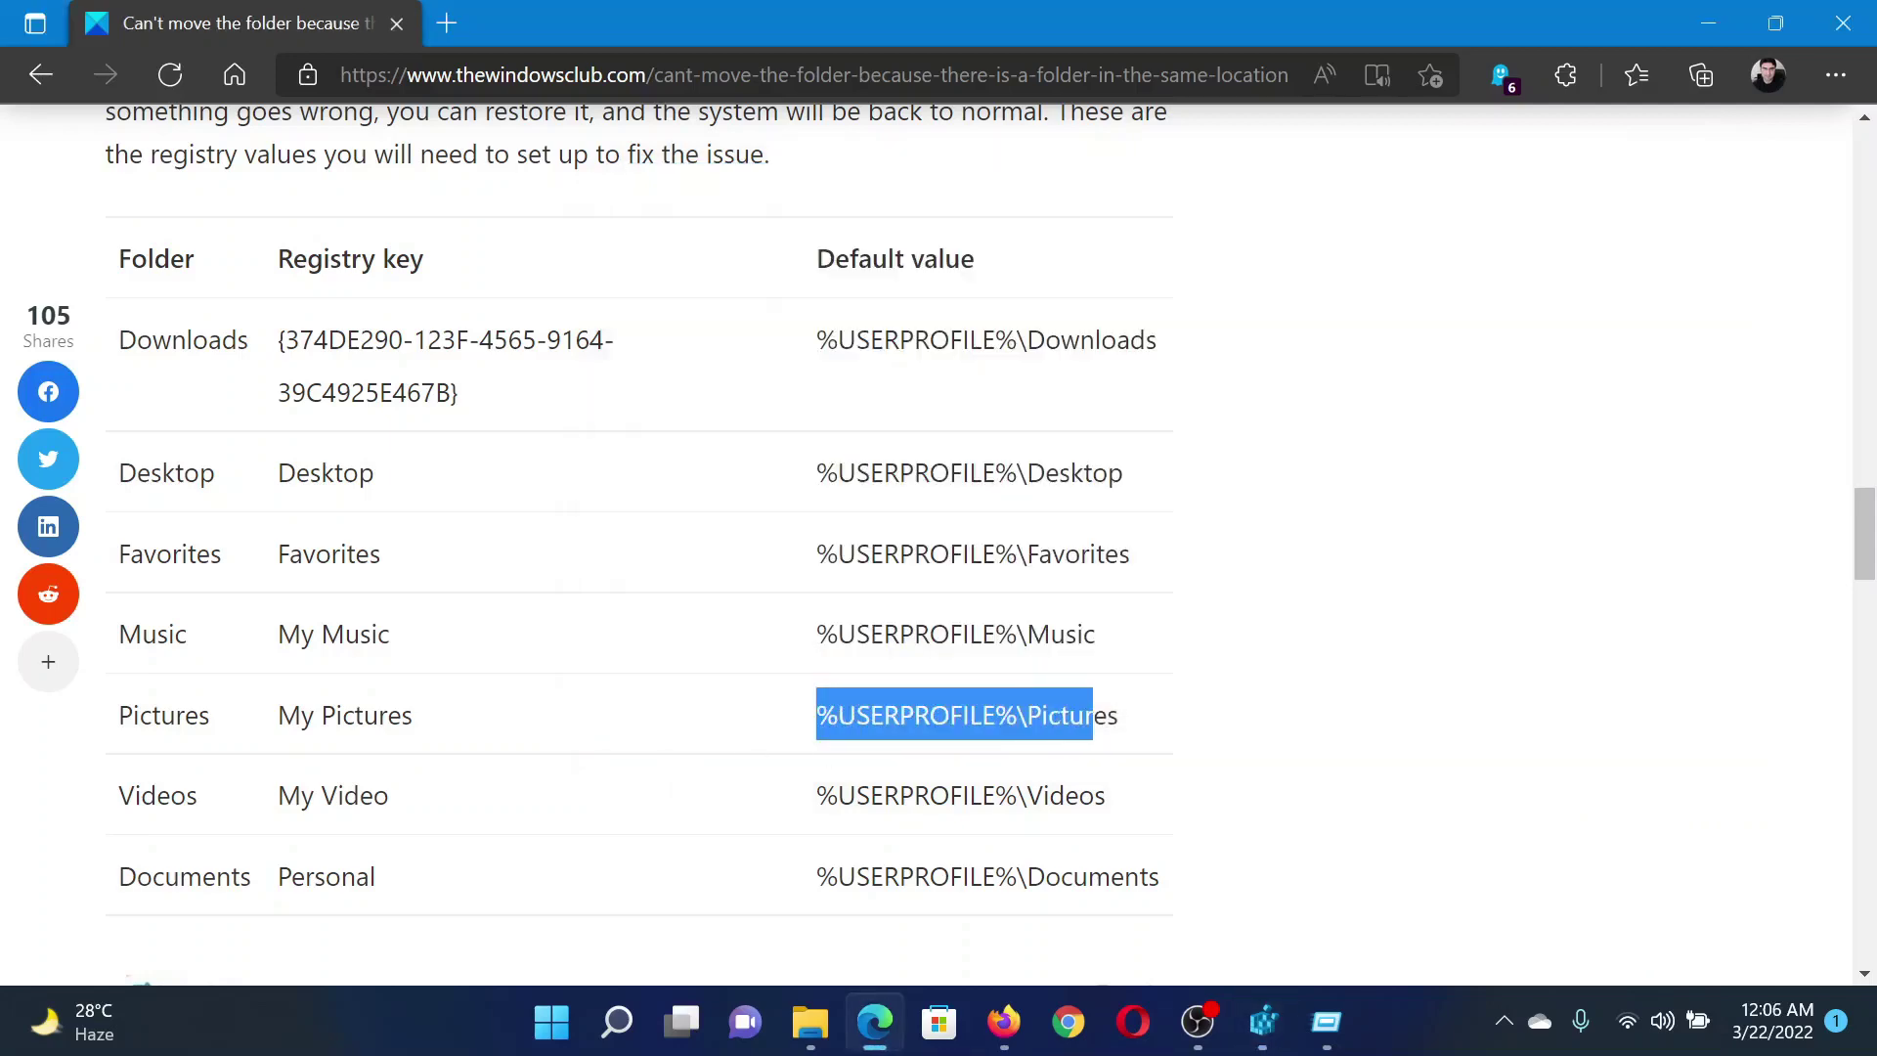
key(ctrl+c)
click(1262, 1022)
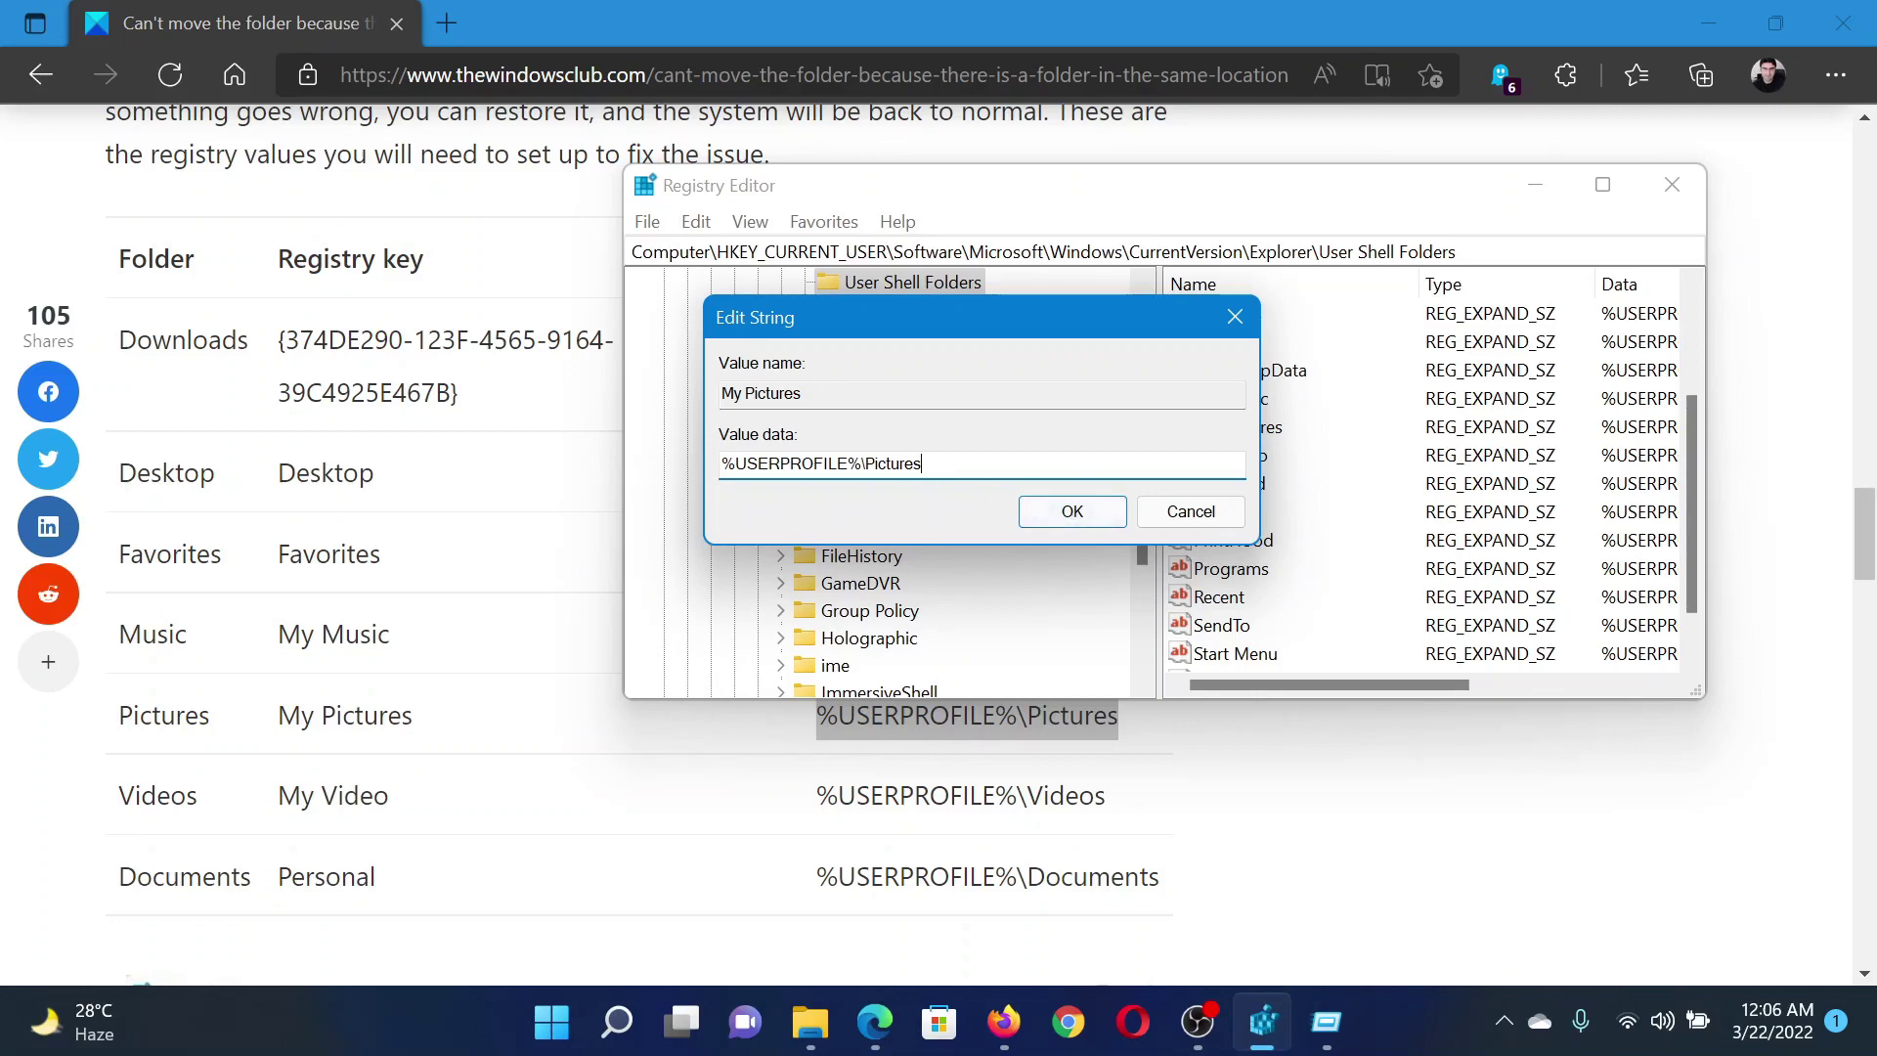
click(1072, 510)
Bring the Edge article forward and return to its title at the top.
click(498, 659)
scroll(498, 660, up, 10)
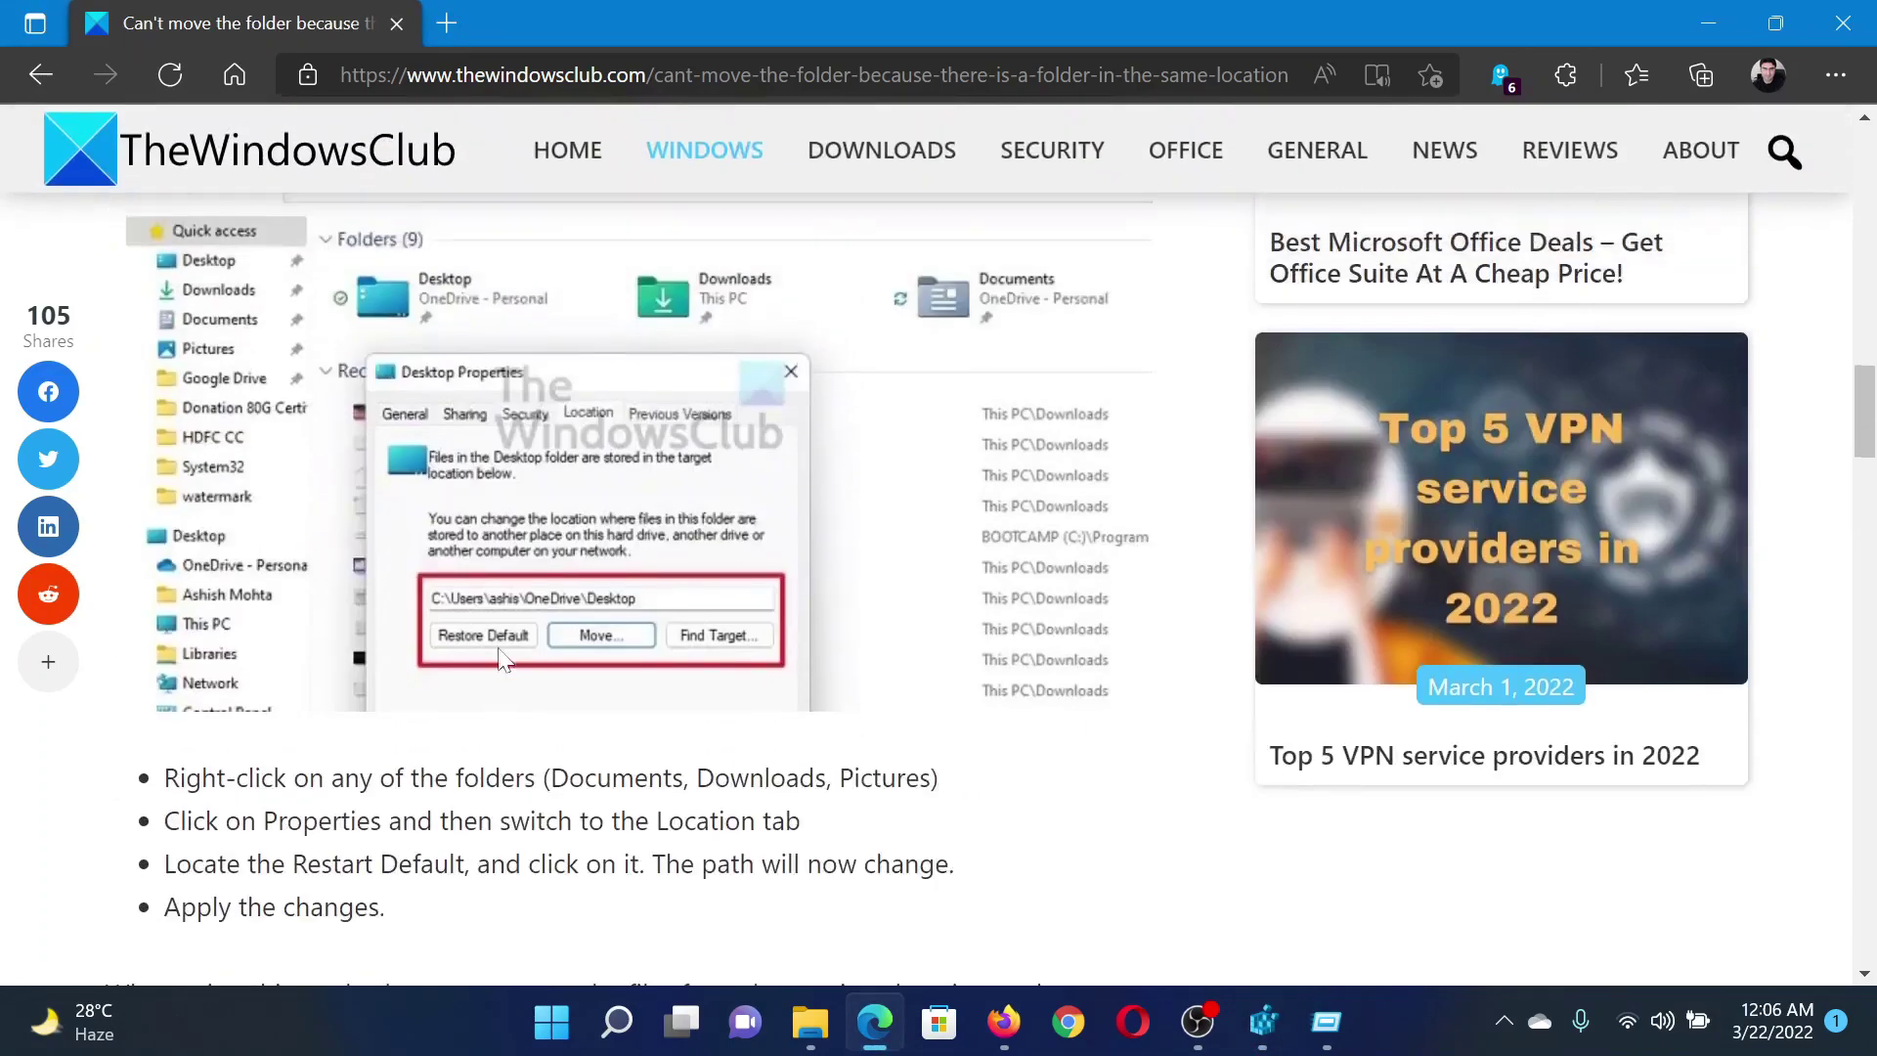
scroll(499, 661, up, 10)
scroll(504, 661, up, 8)
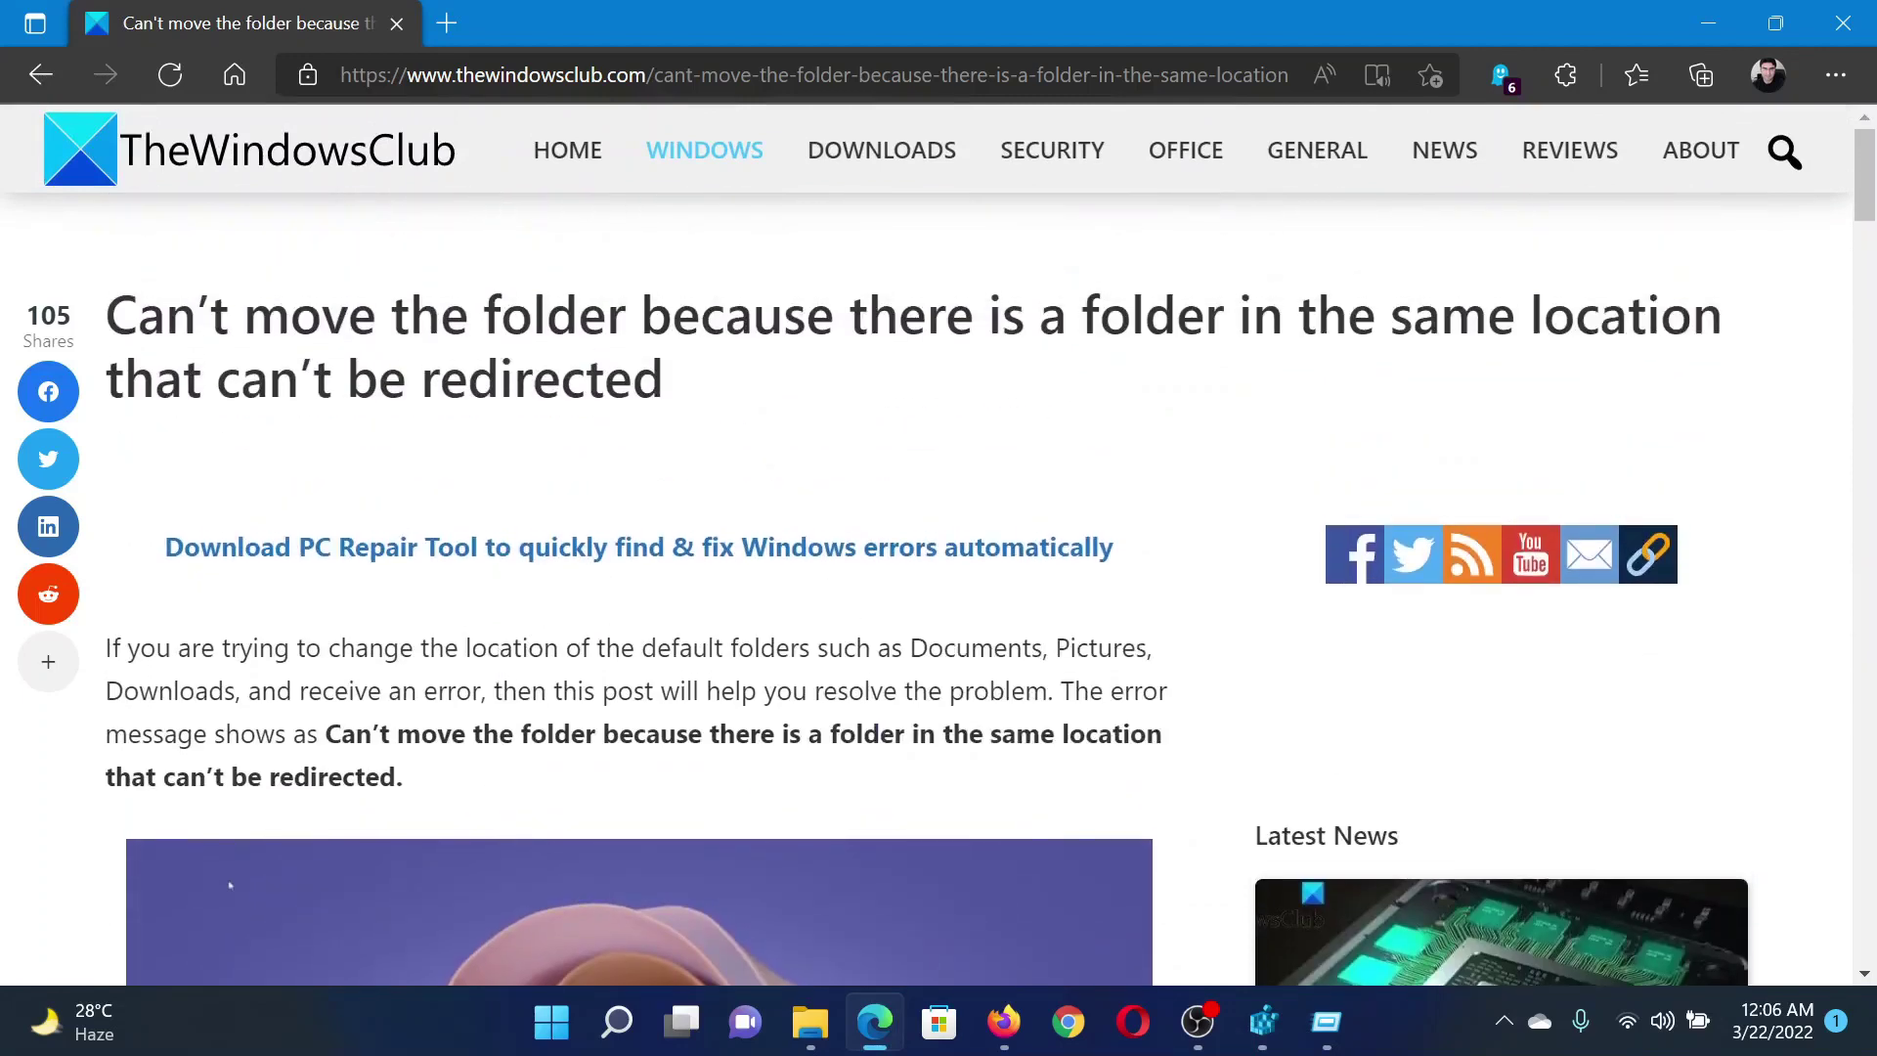